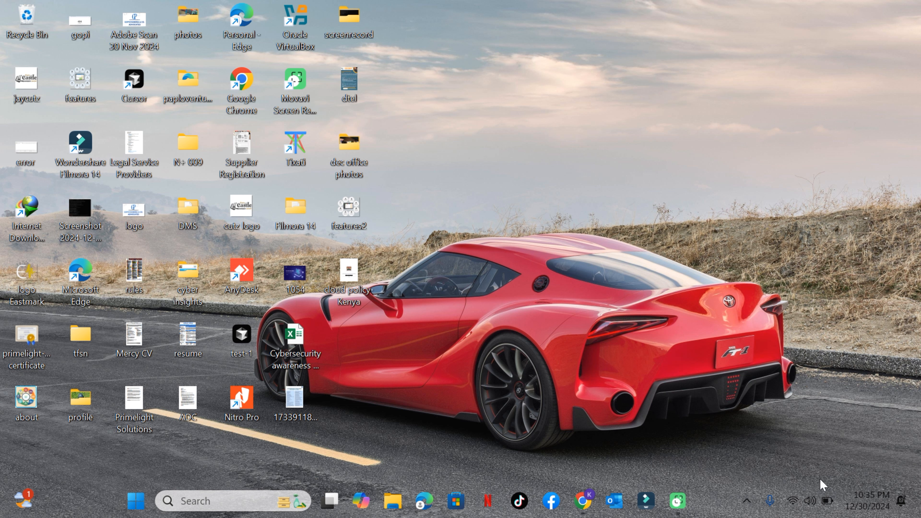
Switch to Chrome and look through the courses and services sections of the Primelight Solutions Ltd website
{"action": "left_click", "coordinate": [581, 502]}
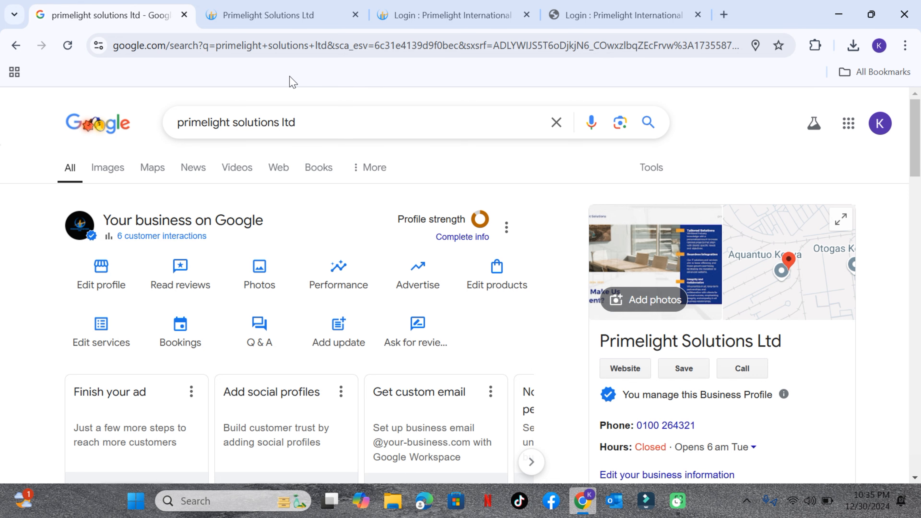
{"action": "scroll", "coordinate": [279, 233], "scroll_direction": "down", "scroll_amount": 8}
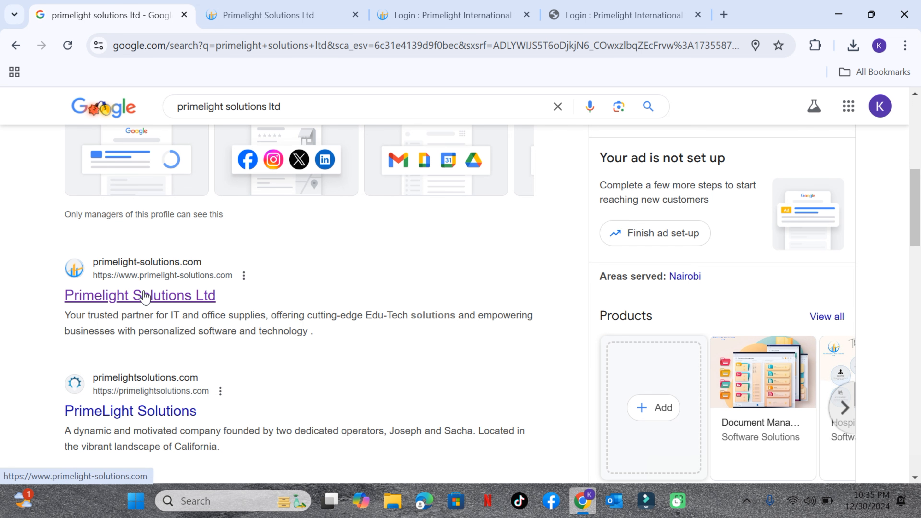
{"action": "left_click", "coordinate": [241, 13]}
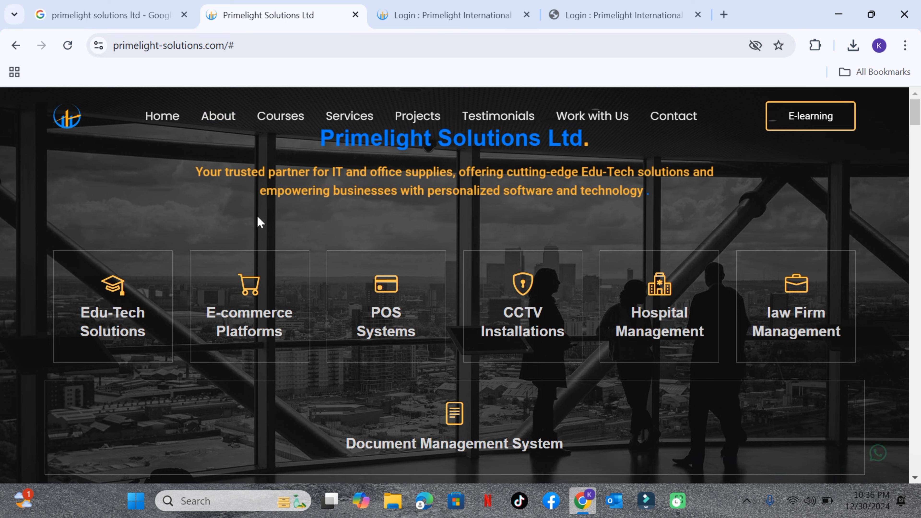
{"action": "scroll", "coordinate": [344, 250], "scroll_direction": "down", "scroll_amount": 10}
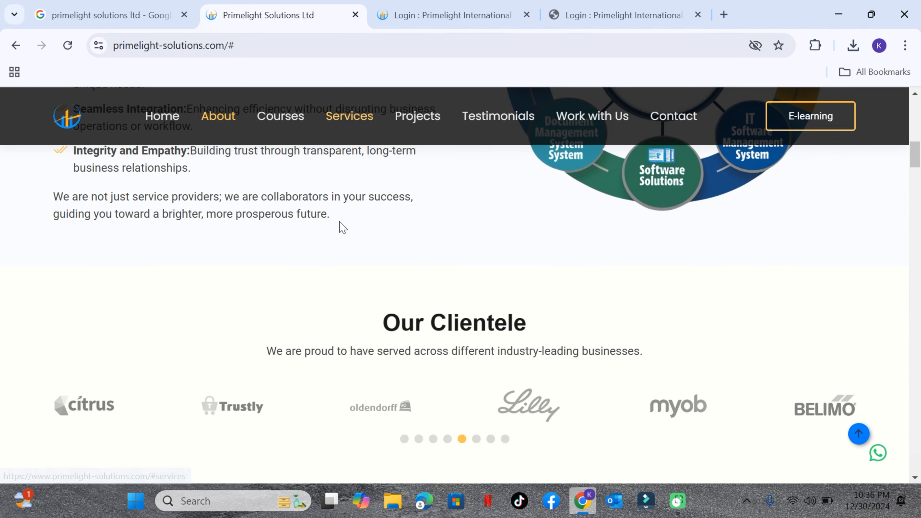
{"action": "scroll", "coordinate": [340, 227], "scroll_direction": "down", "scroll_amount": 15}
{"action": "scroll", "coordinate": [342, 234], "scroll_direction": "up", "scroll_amount": 8}
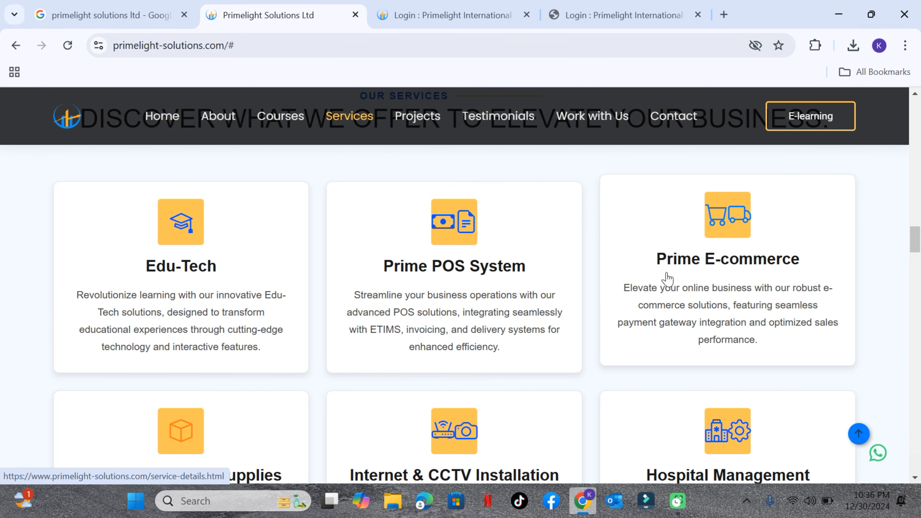
{"action": "scroll", "coordinate": [667, 279], "scroll_direction": "up", "scroll_amount": 20}
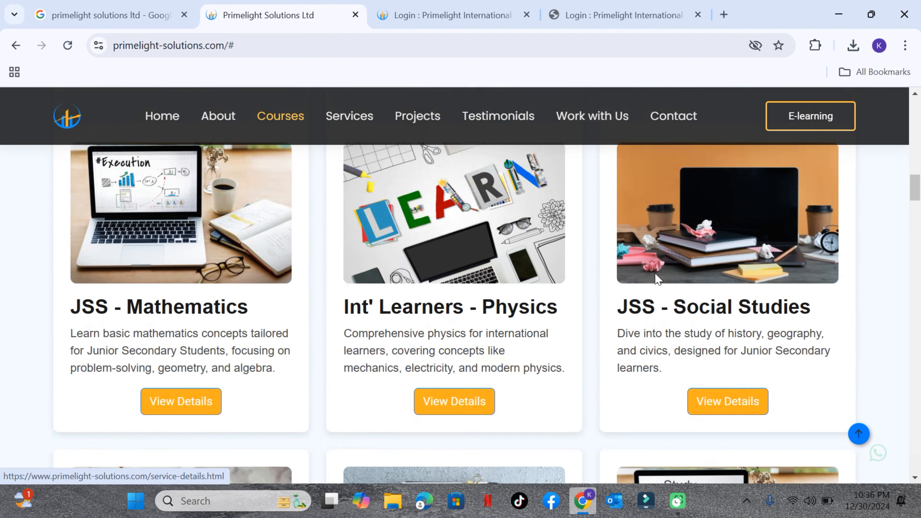
{"action": "scroll", "coordinate": [659, 279], "scroll_direction": "up", "scroll_amount": 10}
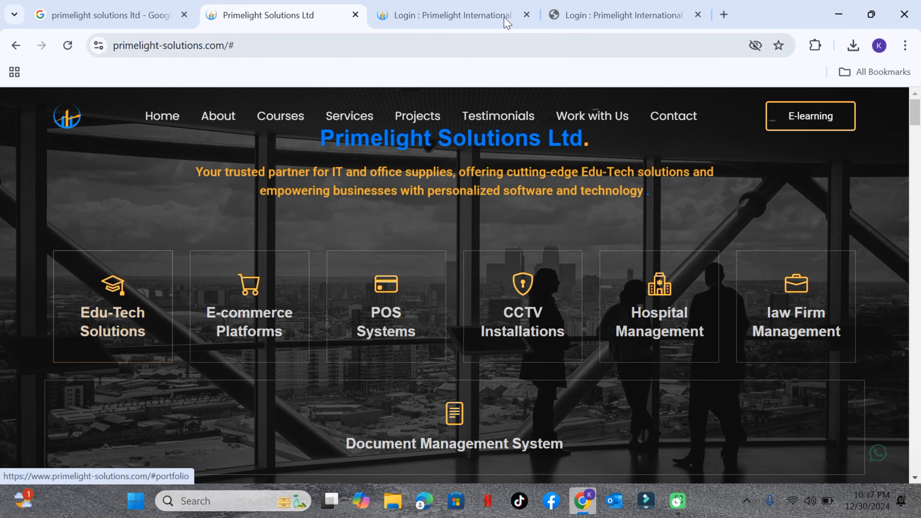
View the e-learning portal's admin and user login pages, returning to the admin login
{"action": "left_click", "coordinate": [490, 16]}
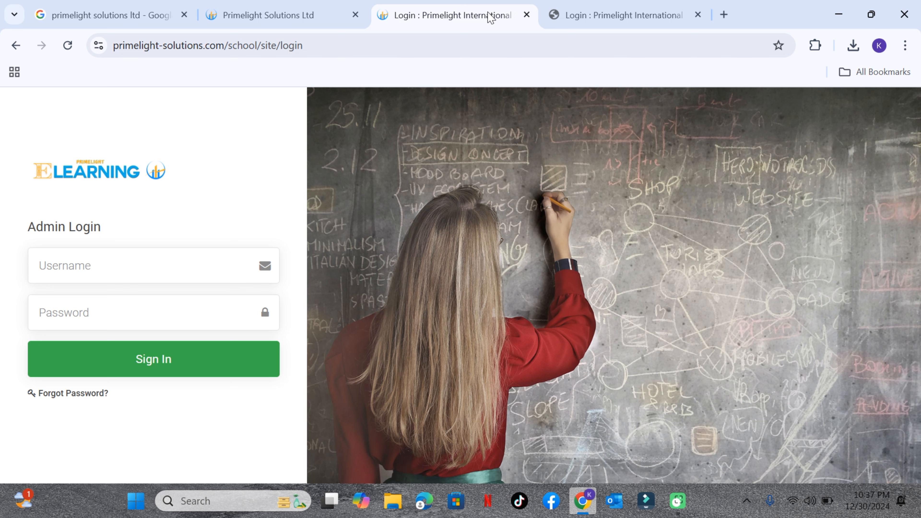
{"action": "left_click", "coordinate": [584, 13]}
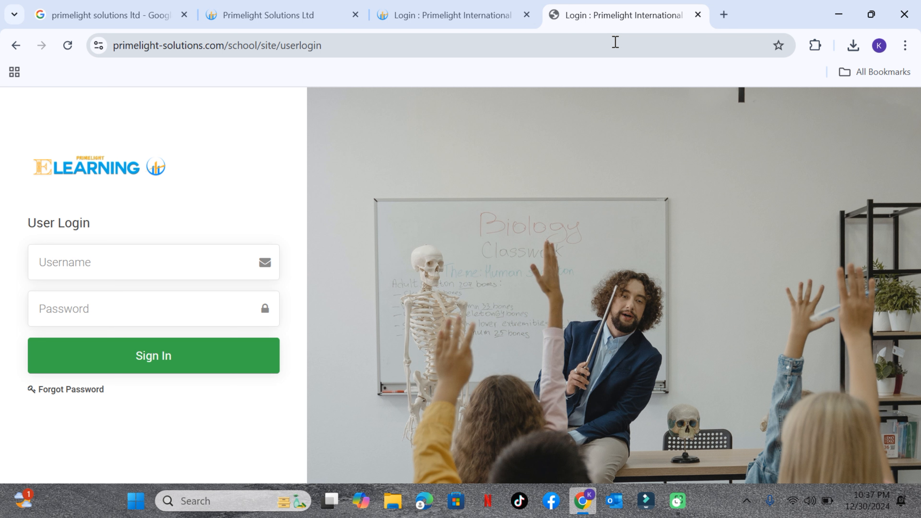
{"action": "left_click", "coordinate": [422, 21]}
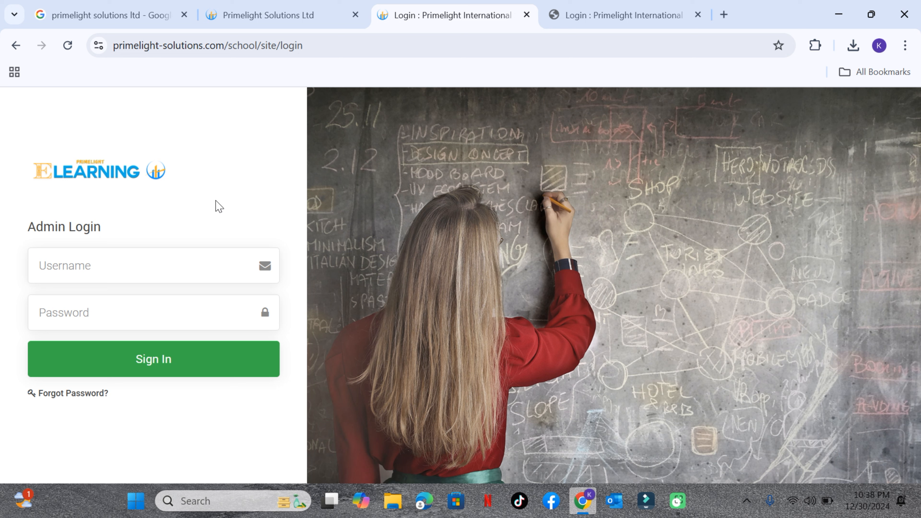
Sign in to the e-learning admin portal with the suggested company e-mail as username and the account password
{"action": "left_click", "coordinate": [111, 268]}
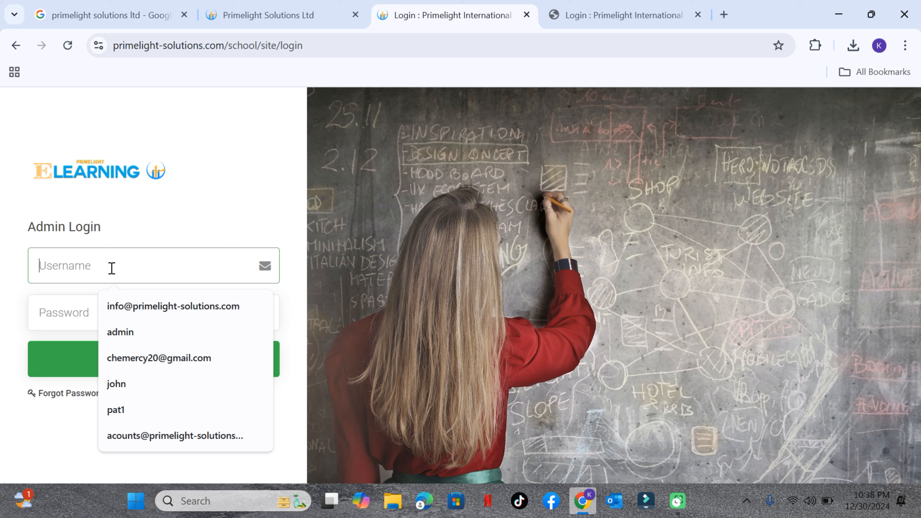
{"action": "left_click", "coordinate": [113, 305]}
{"action": "left_click", "coordinate": [73, 326]}
{"action": "type", "text": "••••••"}
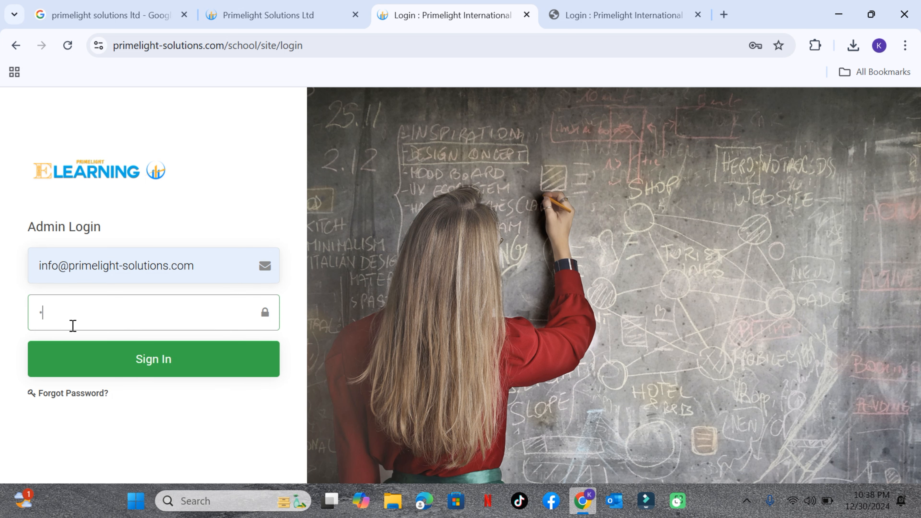
{"action": "type", "text": "•••"}
{"action": "key", "text": "Return"}
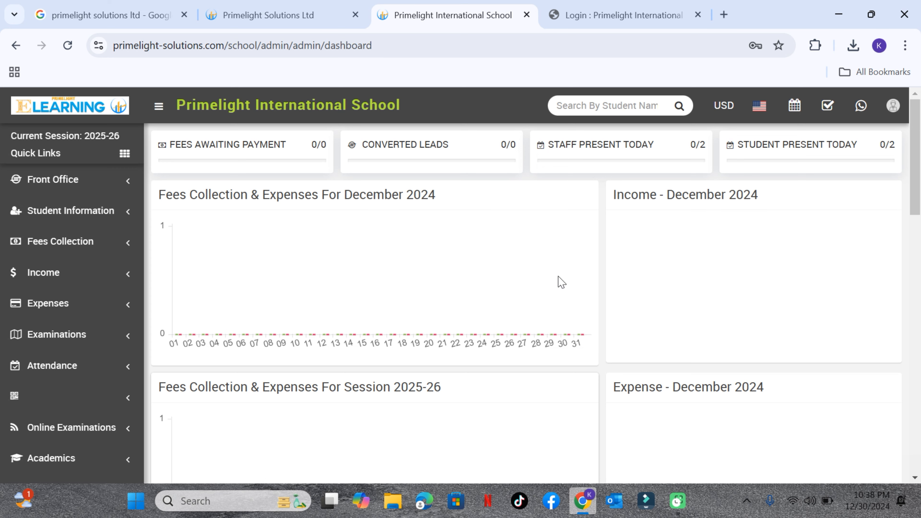
Examine the admin dashboard's fees, enquiry, library and attendance overviews, the weekly calendar and the staff role cards
{"action": "scroll", "coordinate": [522, 297], "scroll_direction": "down", "scroll_amount": 1}
{"action": "scroll", "coordinate": [503, 308], "scroll_direction": "down", "scroll_amount": 3}
{"action": "scroll", "coordinate": [504, 310], "scroll_direction": "down", "scroll_amount": 2}
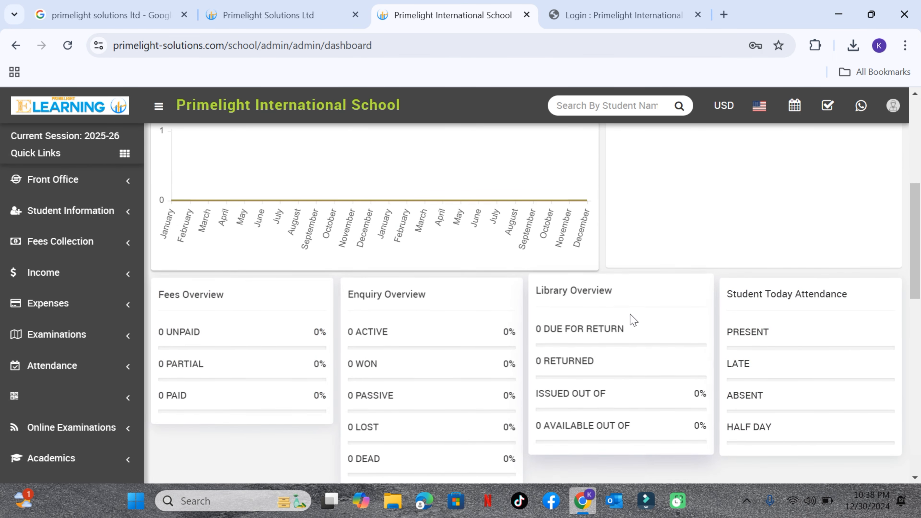
{"action": "scroll", "coordinate": [632, 319], "scroll_direction": "down", "scroll_amount": 2}
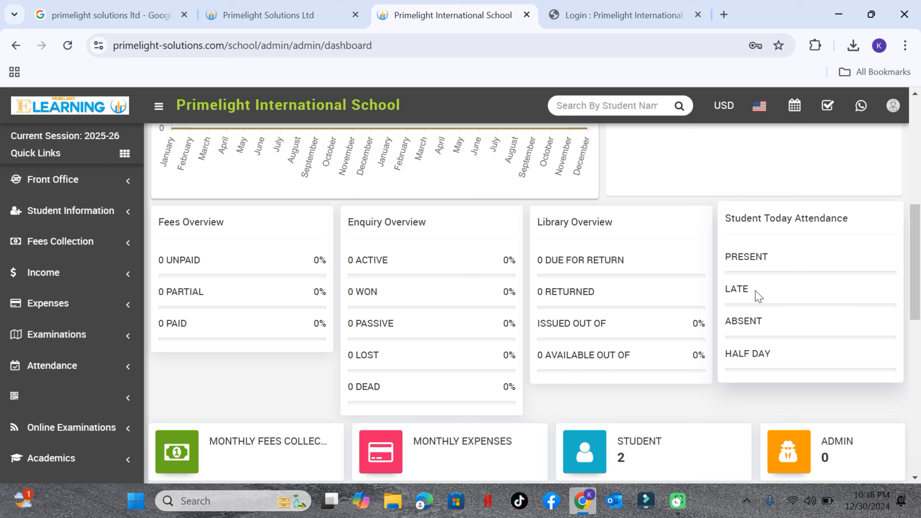
{"action": "scroll", "coordinate": [709, 330], "scroll_direction": "down", "scroll_amount": 5}
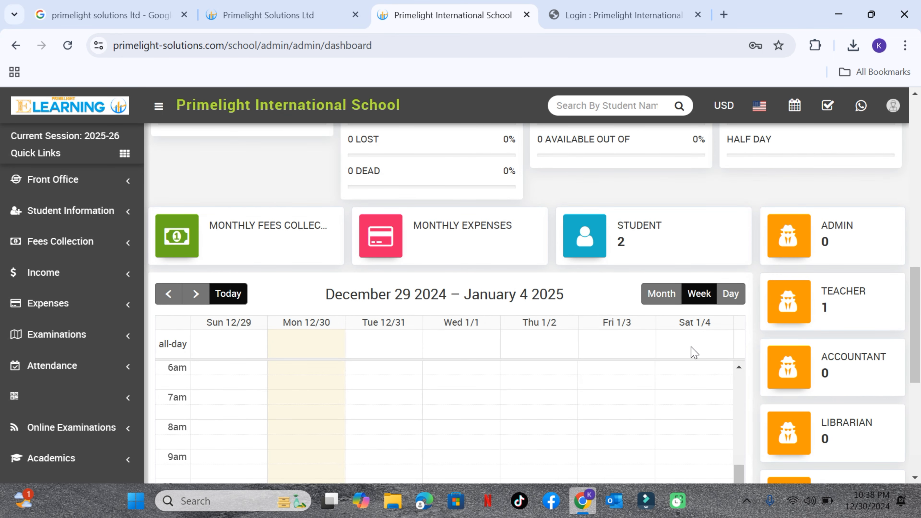
{"action": "scroll", "coordinate": [693, 352], "scroll_direction": "down", "scroll_amount": 2}
{"action": "scroll", "coordinate": [693, 353], "scroll_direction": "up", "scroll_amount": 5}
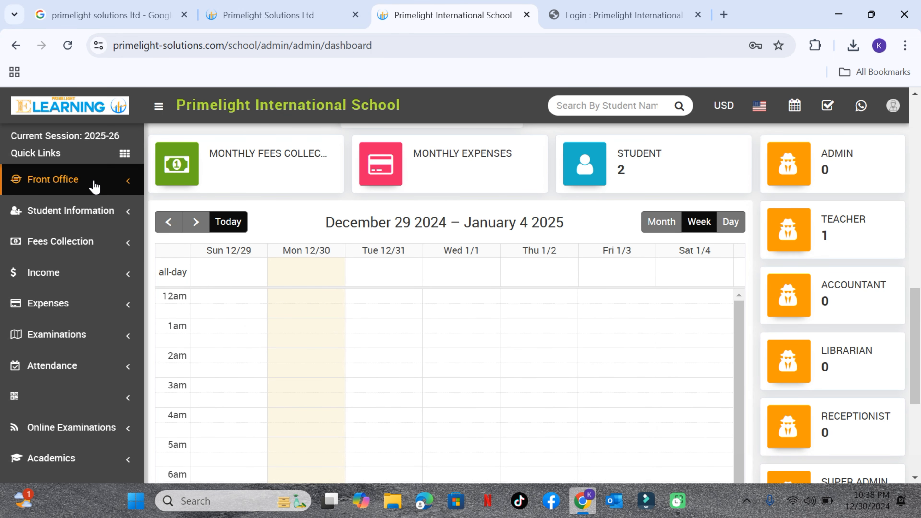
Look through the functions offered under the Front Office and Student Information modules
{"action": "left_click", "coordinate": [96, 185]}
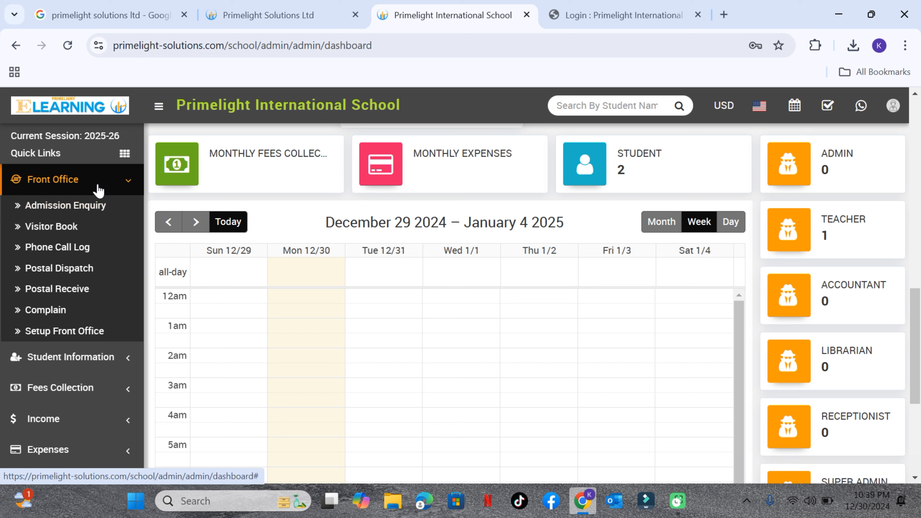
{"action": "left_click", "coordinate": [72, 179]}
{"action": "left_click", "coordinate": [74, 214]}
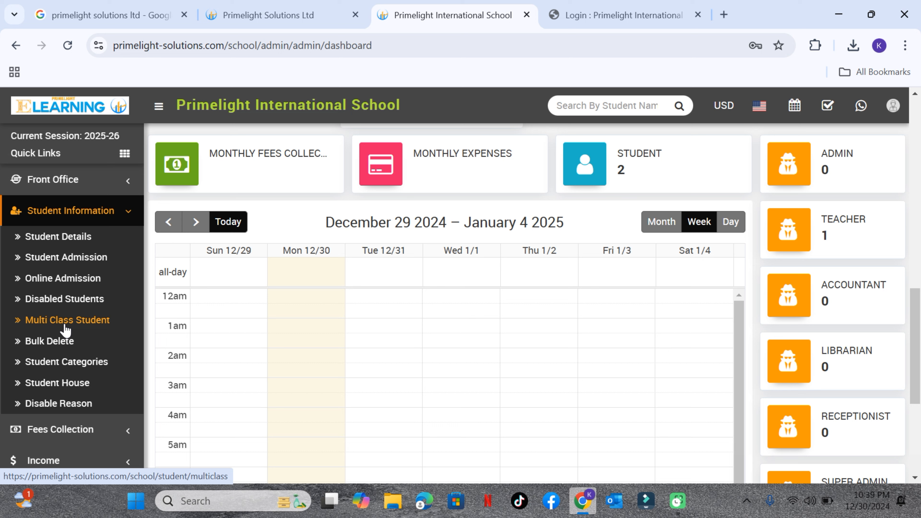
{"action": "scroll", "coordinate": [66, 354], "scroll_direction": "down", "scroll_amount": 3}
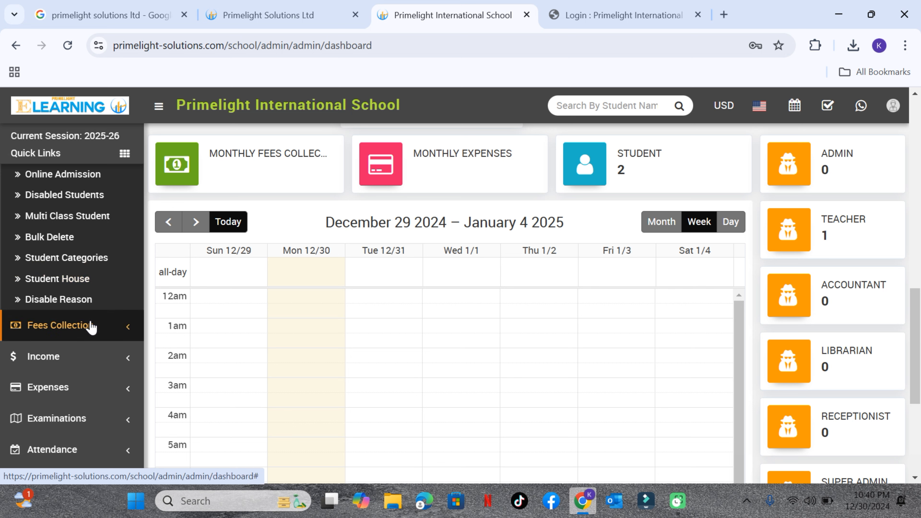
{"action": "scroll", "coordinate": [78, 311], "scroll_direction": "up", "scroll_amount": 3}
{"action": "left_click", "coordinate": [89, 217]}
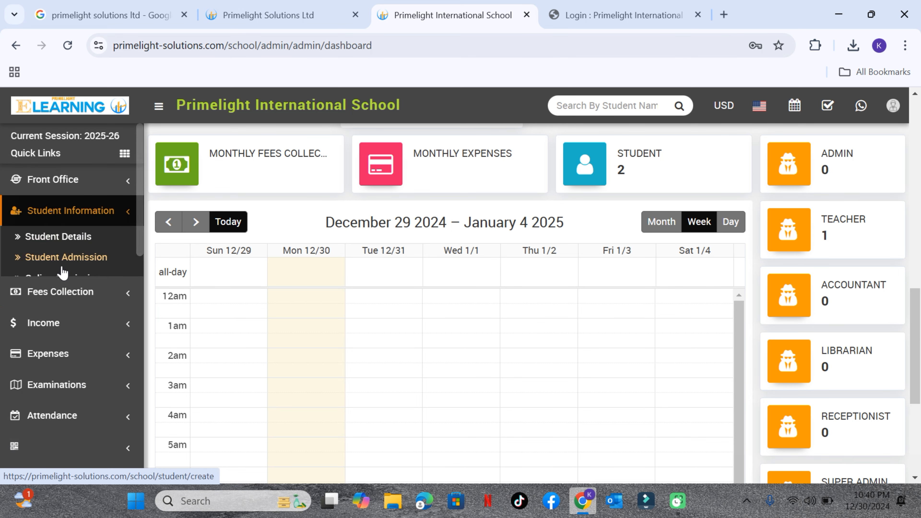
Look through the functions of the Fees Collection module, from Collect Fees to Fees Reminder
{"action": "left_click", "coordinate": [76, 242]}
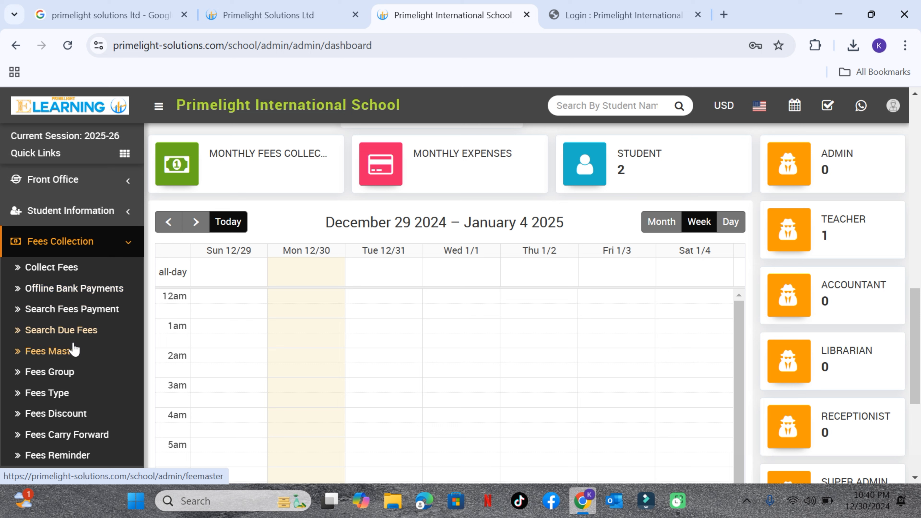
{"action": "scroll", "coordinate": [73, 358], "scroll_direction": "down", "scroll_amount": 2}
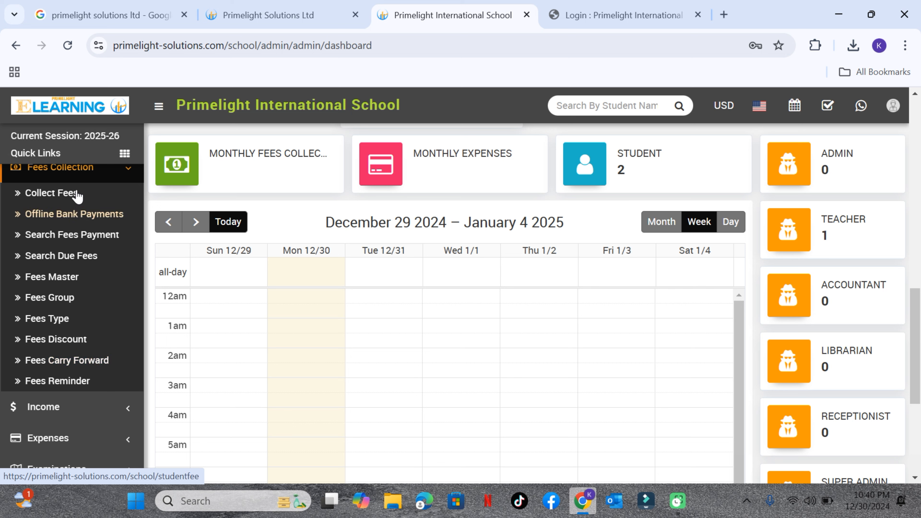
{"action": "left_click", "coordinate": [86, 177]}
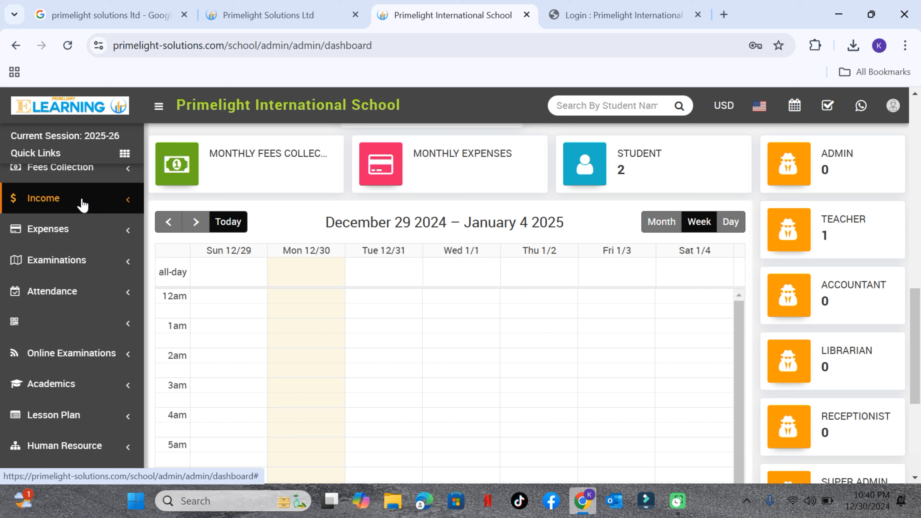
Look through the functions offered under the Income and Expenses modules
{"action": "left_click", "coordinate": [73, 202]}
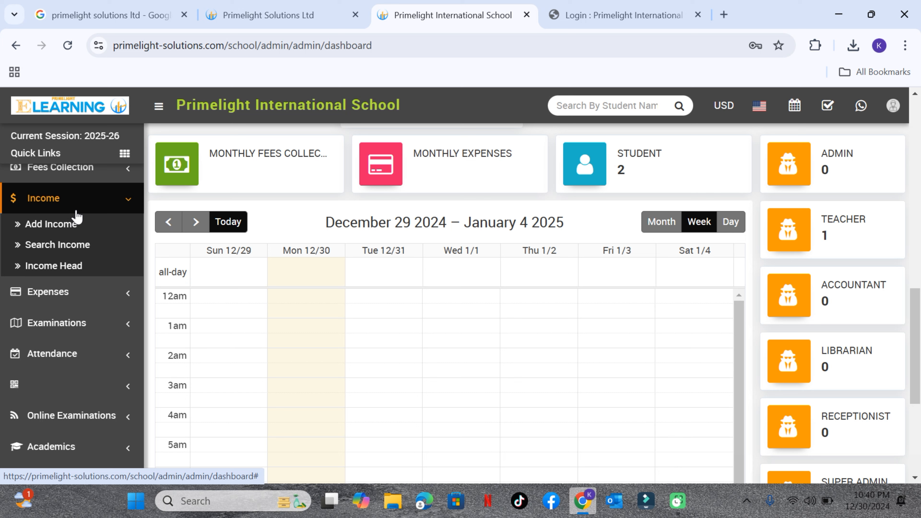
{"action": "left_click", "coordinate": [82, 199]}
{"action": "left_click", "coordinate": [74, 239]}
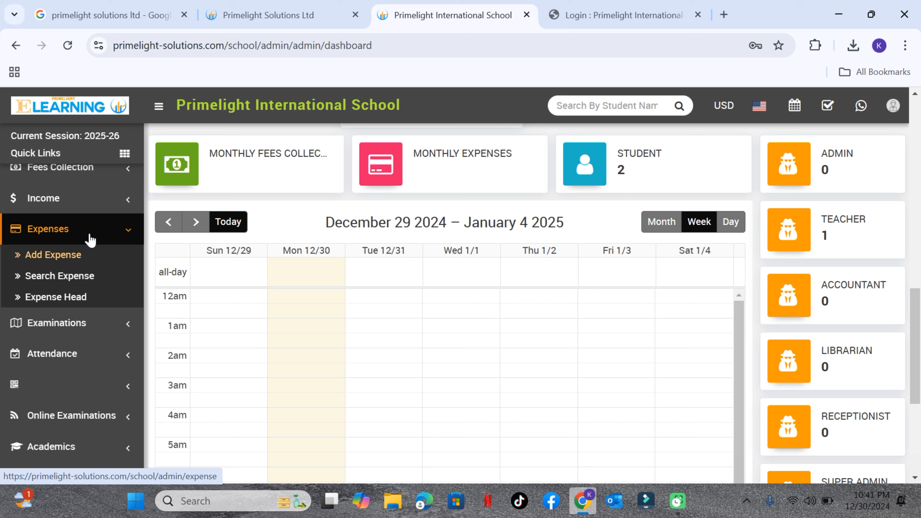
{"action": "left_click", "coordinate": [75, 231]}
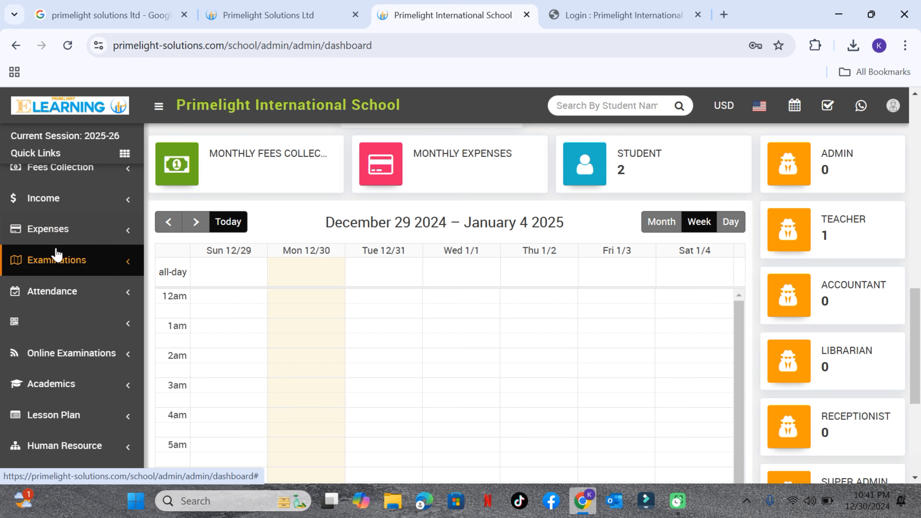
Look through the functions offered under the Examinations and Online Examinations modules
{"action": "left_click", "coordinate": [70, 275]}
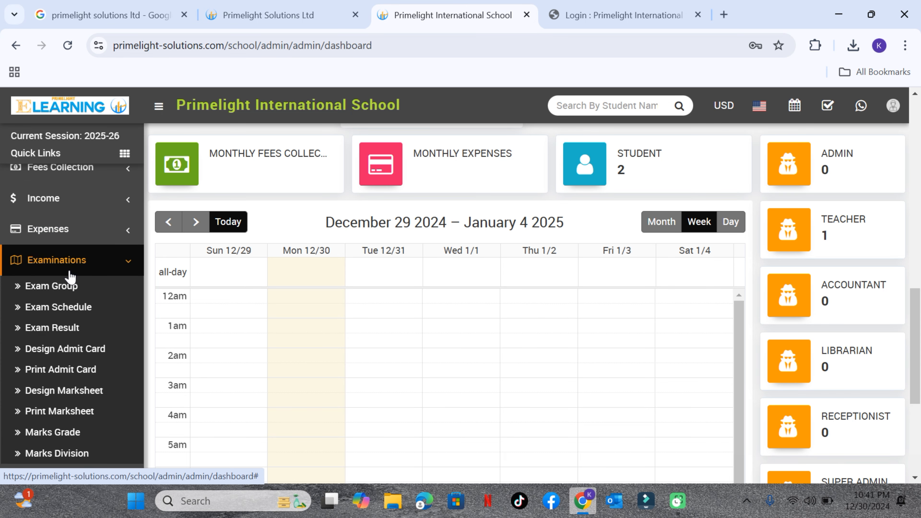
{"action": "scroll", "coordinate": [68, 281], "scroll_direction": "down", "scroll_amount": 6}
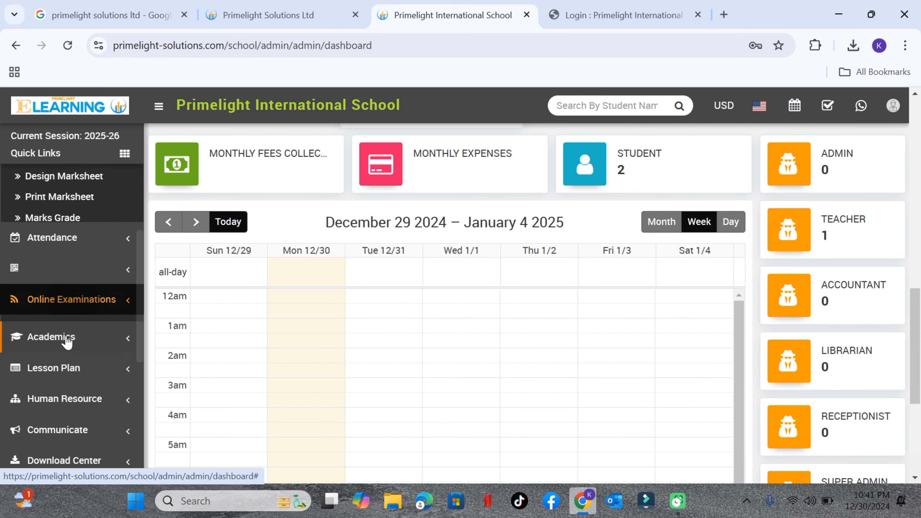
{"action": "left_click", "coordinate": [72, 300]}
{"action": "scroll", "coordinate": [65, 298], "scroll_direction": "up", "scroll_amount": 6}
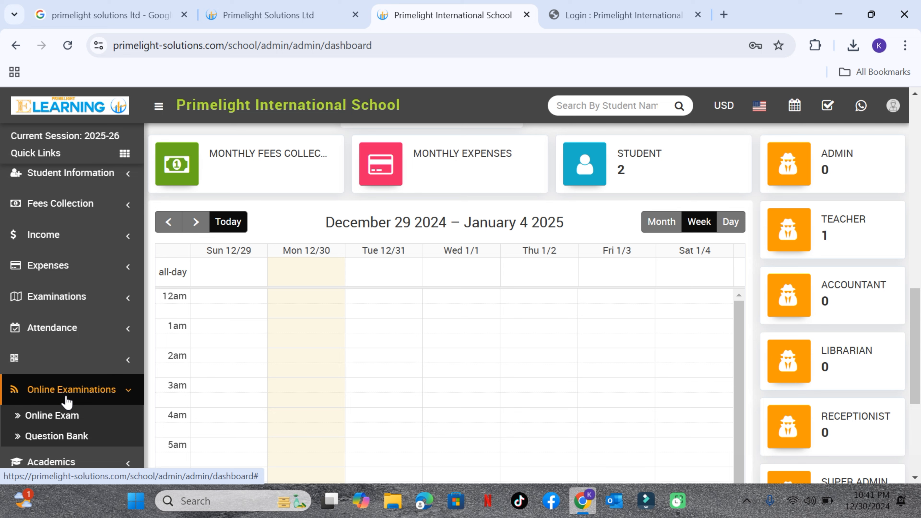
Look through the functions of the Academics module, from Class Timetable to Sections
{"action": "scroll", "coordinate": [67, 401], "scroll_direction": "down", "scroll_amount": 2}
{"action": "scroll", "coordinate": [69, 341], "scroll_direction": "down", "scroll_amount": 2}
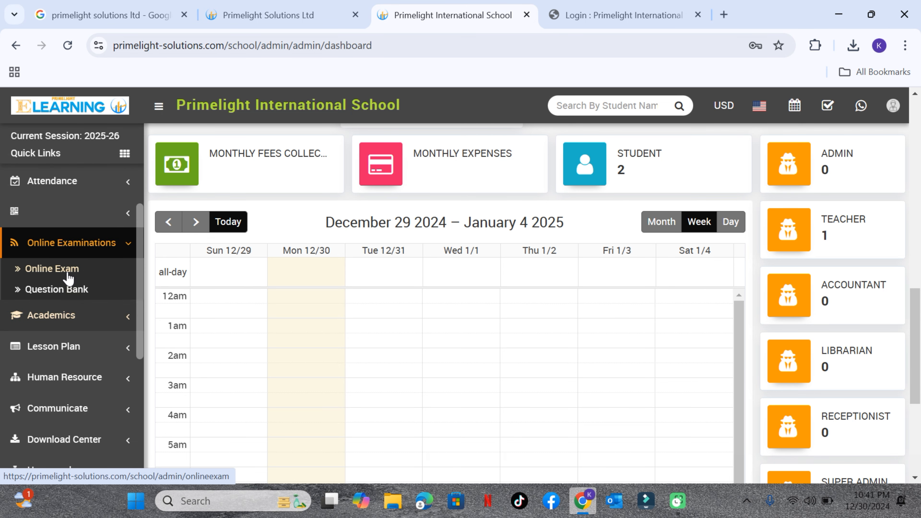
{"action": "left_click", "coordinate": [66, 322]}
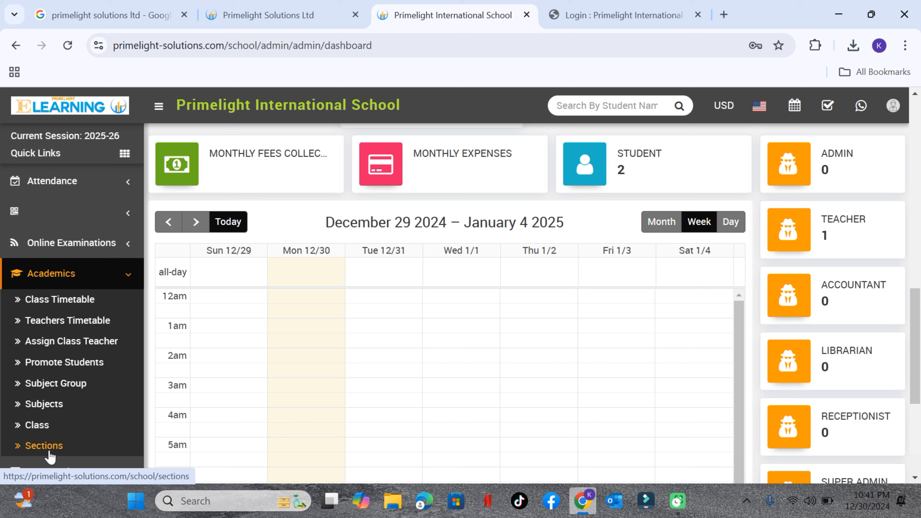
{"action": "scroll", "coordinate": [60, 414], "scroll_direction": "down", "scroll_amount": 5}
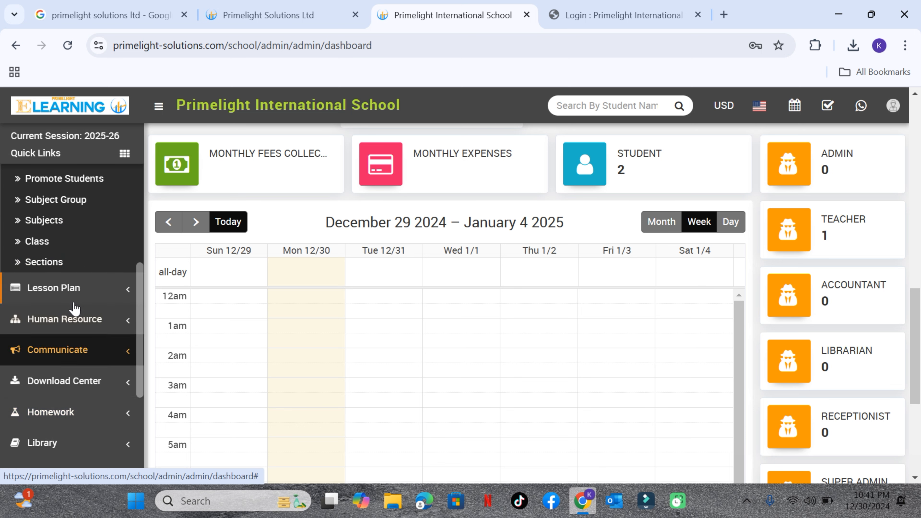
Open the Student Admission form from the Student Information module
{"action": "scroll", "coordinate": [74, 308], "scroll_direction": "up", "scroll_amount": 10}
{"action": "left_click", "coordinate": [68, 214]}
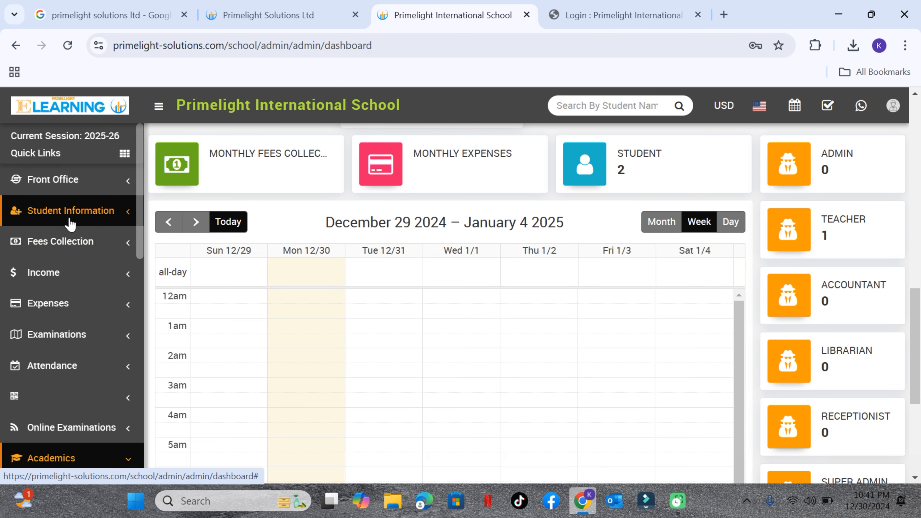
{"action": "left_click", "coordinate": [58, 257]}
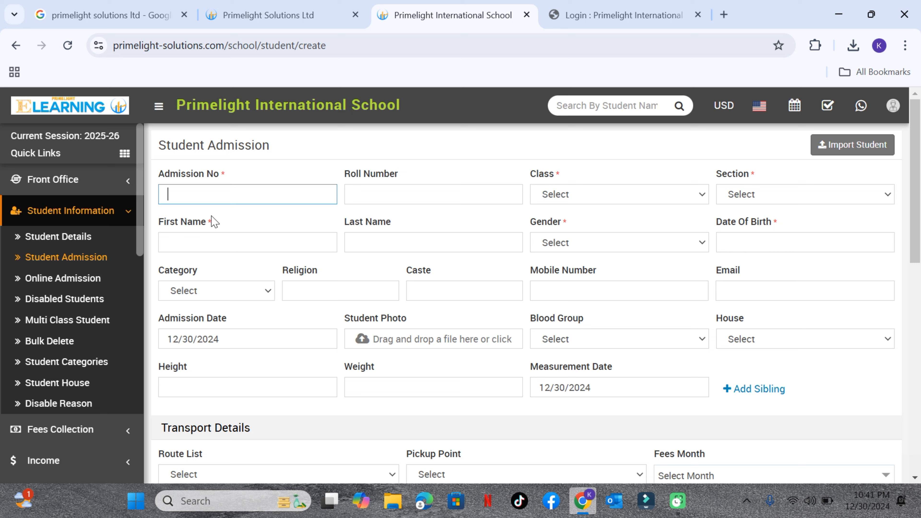
Enter the admission number and assign the new student to class FORM 1, section 1ST YEARS
{"action": "type", "text": "123"}
{"action": "left_click", "coordinate": [549, 200]}
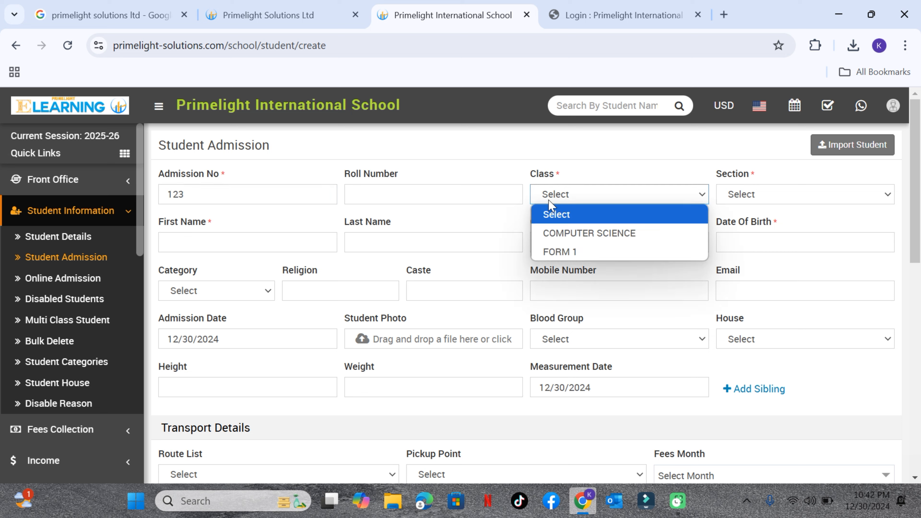
{"action": "left_click", "coordinate": [561, 252]}
{"action": "left_click", "coordinate": [736, 198]}
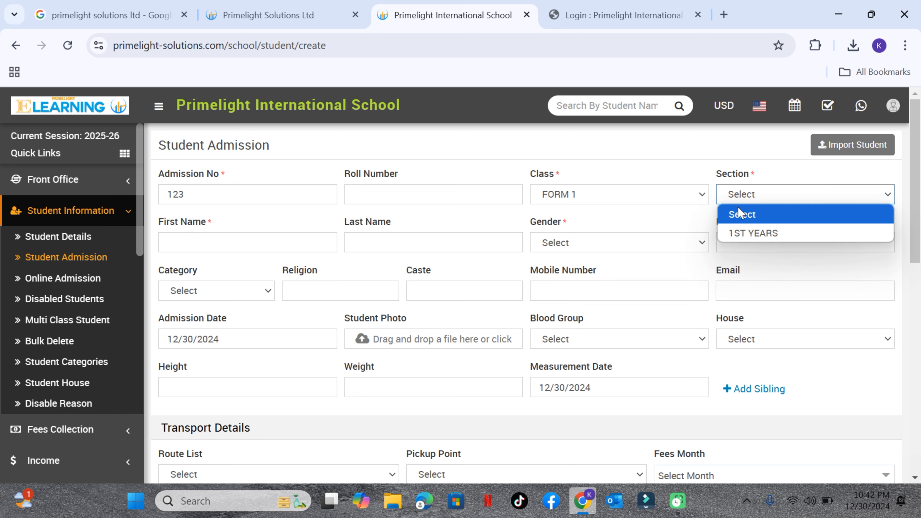
{"action": "left_click", "coordinate": [744, 240]}
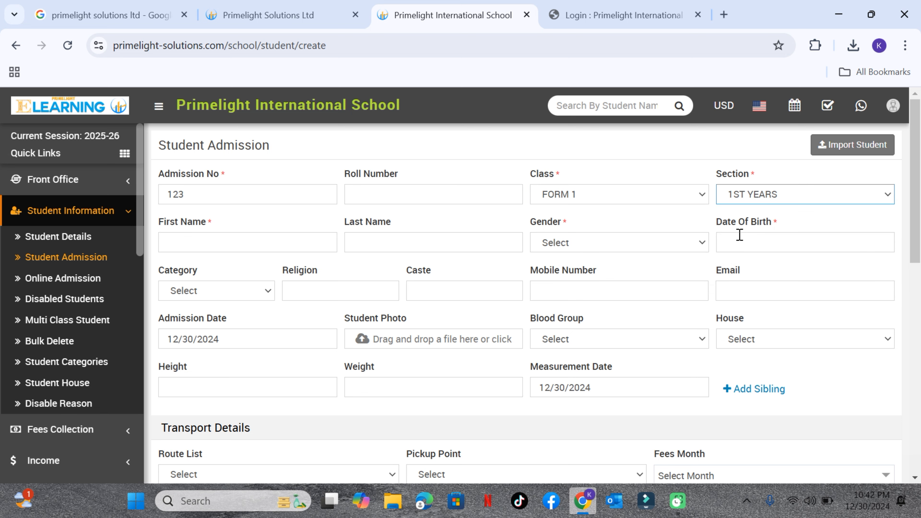
Enter the student's first name and set the gender to Male
{"action": "left_click", "coordinate": [233, 251]}
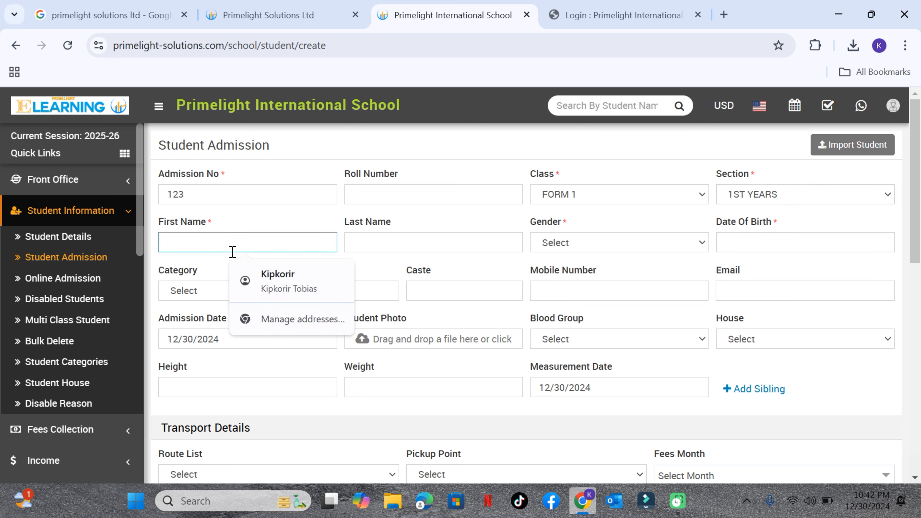
{"action": "type", "text": "Kasongo"}
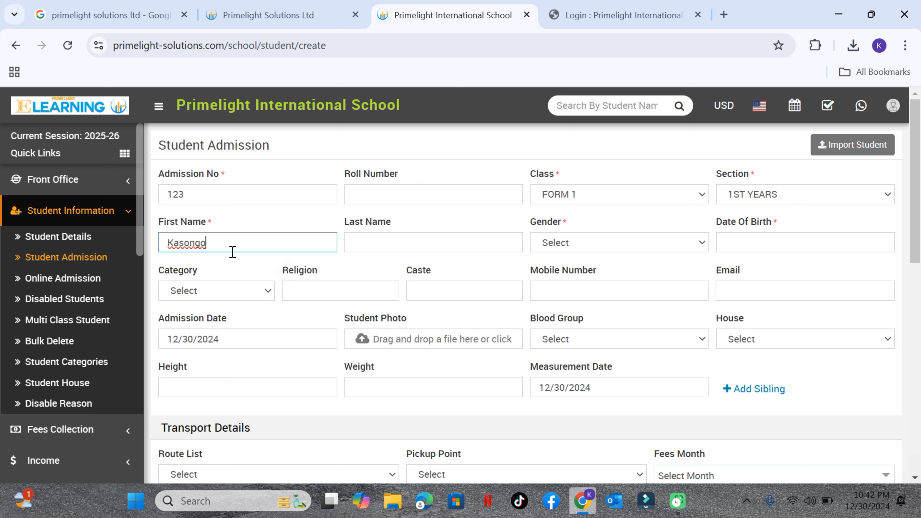
{"action": "left_click", "coordinate": [626, 243]}
{"action": "left_click", "coordinate": [587, 279]}
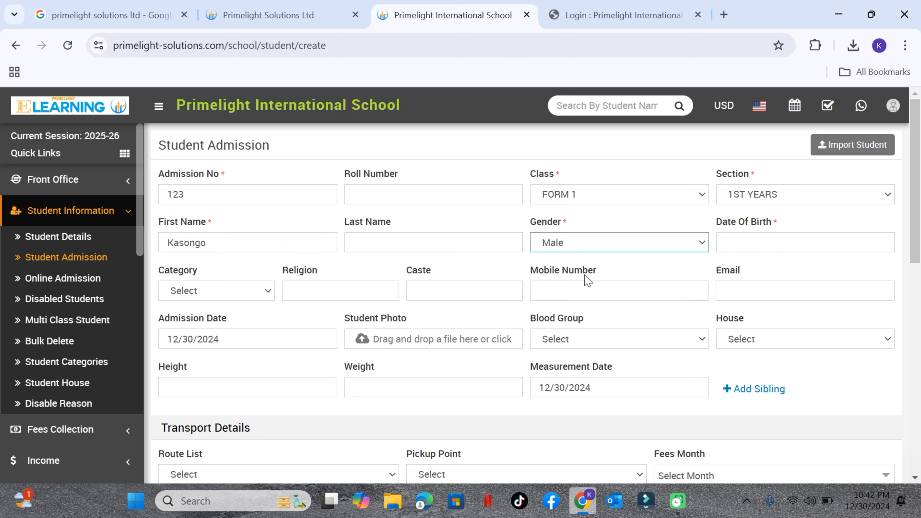
Set the guardian as Father and fill in the guardian's name and phone number, using the saved contact suggestion for the phone
{"action": "scroll", "coordinate": [587, 282], "scroll_direction": "down", "scroll_amount": 2}
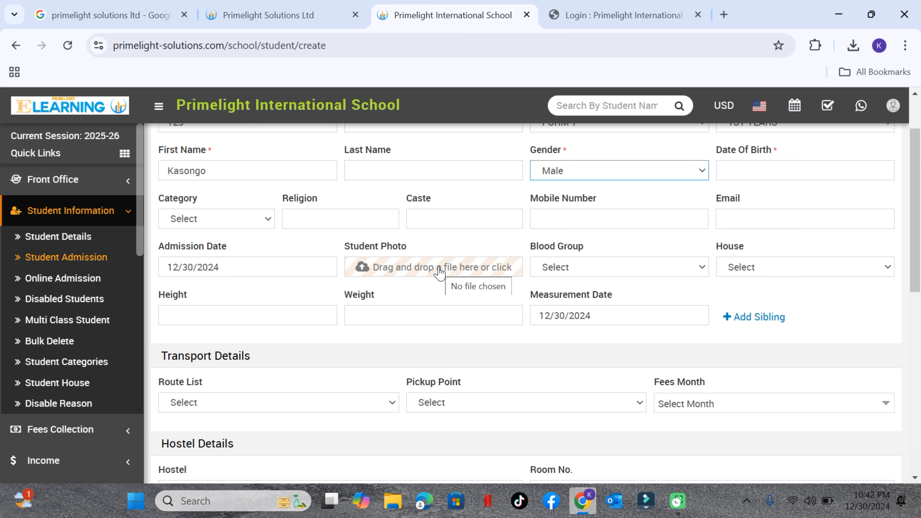
{"action": "scroll", "coordinate": [438, 272], "scroll_direction": "down", "scroll_amount": 10}
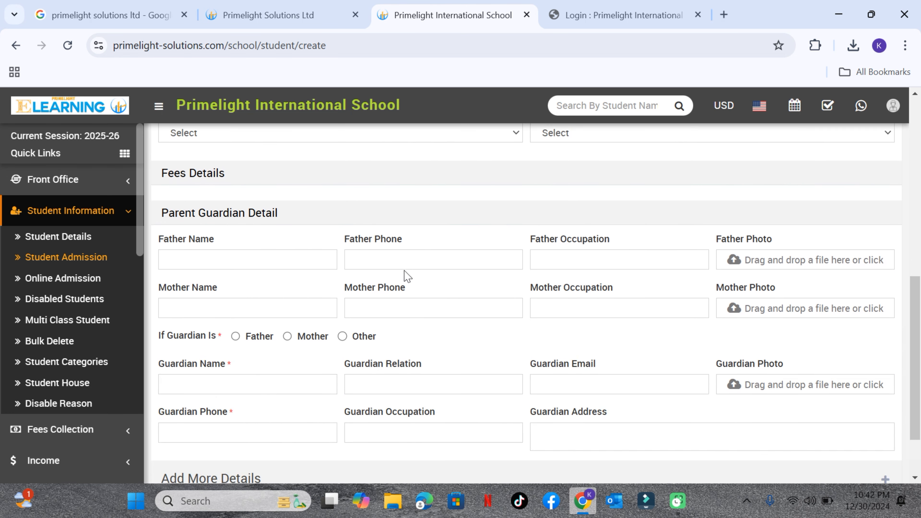
{"action": "left_click", "coordinate": [235, 335]}
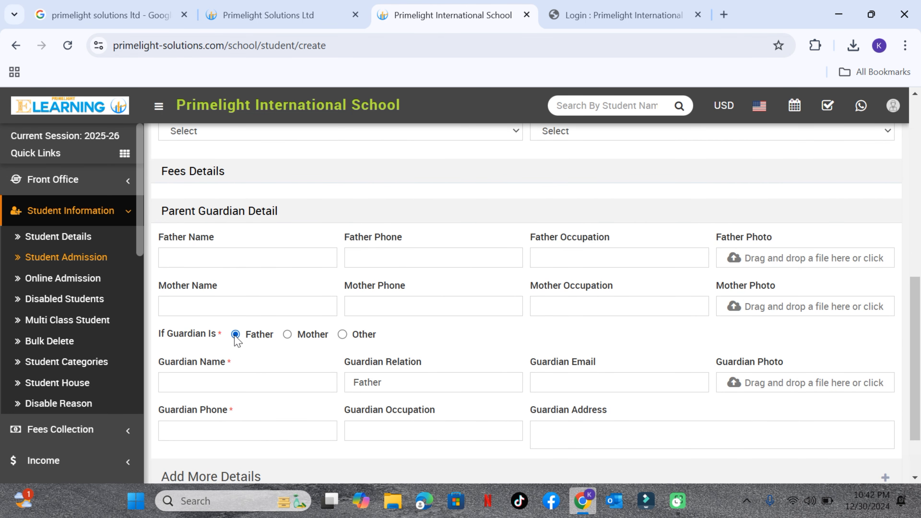
{"action": "left_click", "coordinate": [225, 379]}
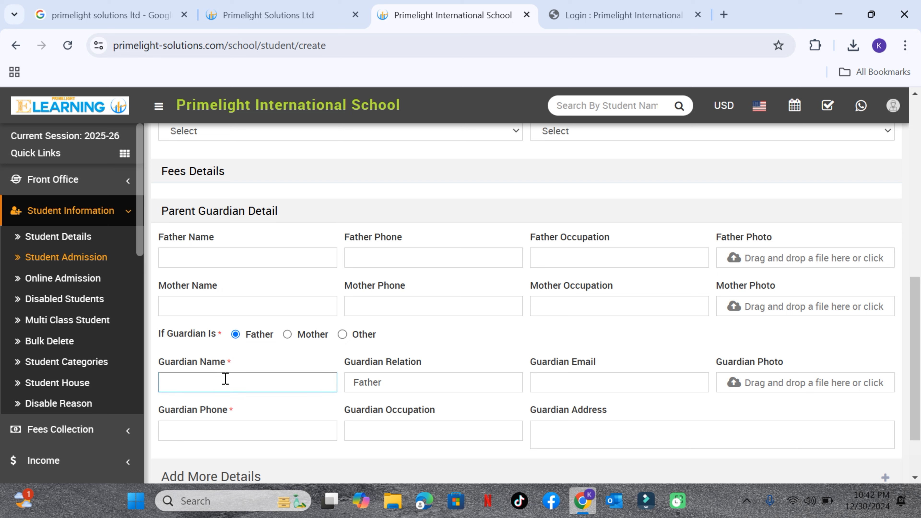
{"action": "type", "text": "Moi"}
{"action": "scroll", "coordinate": [294, 379], "scroll_direction": "down", "scroll_amount": 2}
{"action": "left_click", "coordinate": [225, 354]}
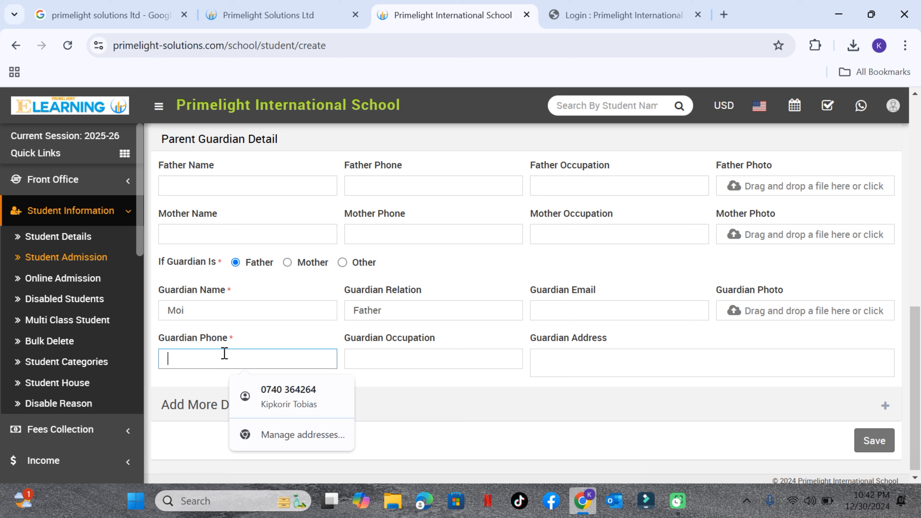
{"action": "left_click", "coordinate": [260, 394]}
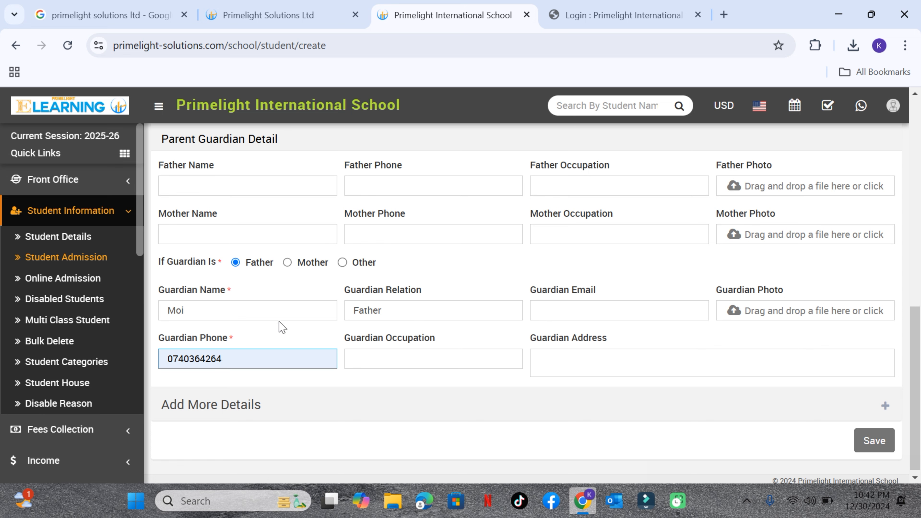
Fill in the student's date of birth in the admission form
{"action": "scroll", "coordinate": [228, 353], "scroll_direction": "up", "scroll_amount": 4}
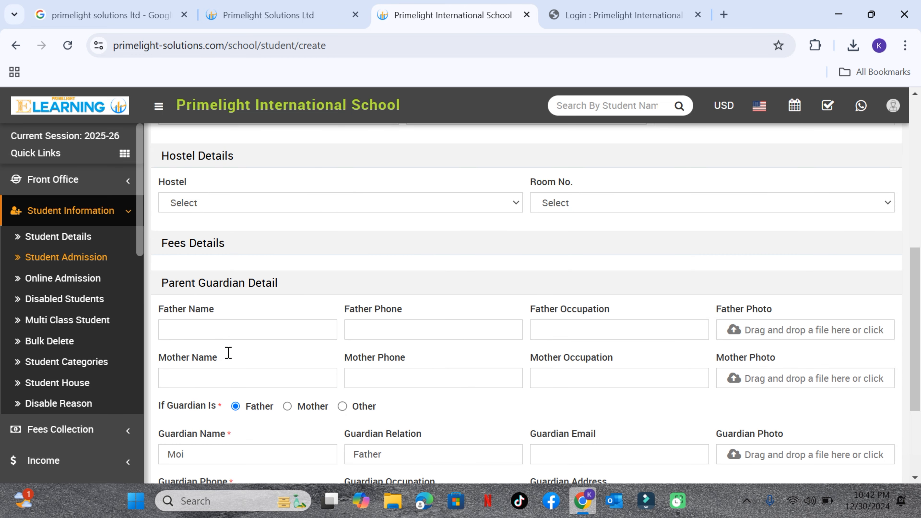
{"action": "scroll", "coordinate": [537, 358], "scroll_direction": "up", "scroll_amount": 8}
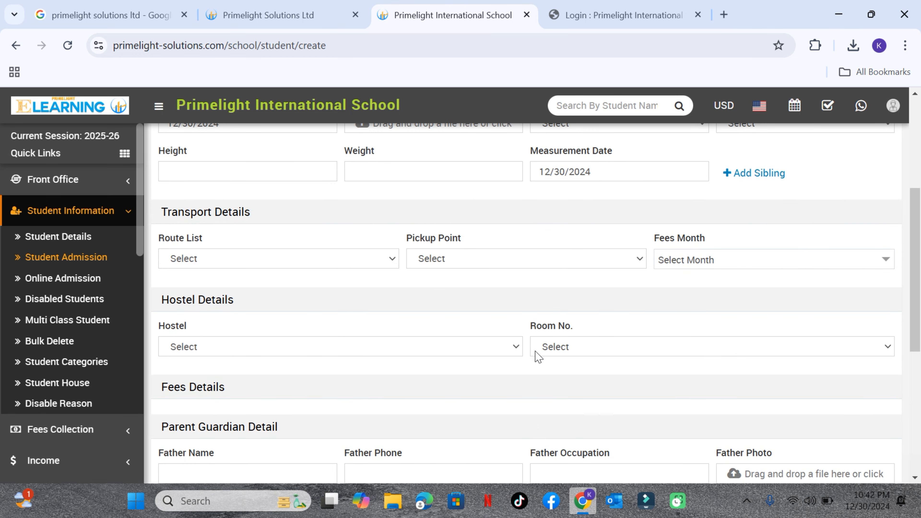
{"action": "scroll", "coordinate": [530, 343], "scroll_direction": "up", "scroll_amount": 2}
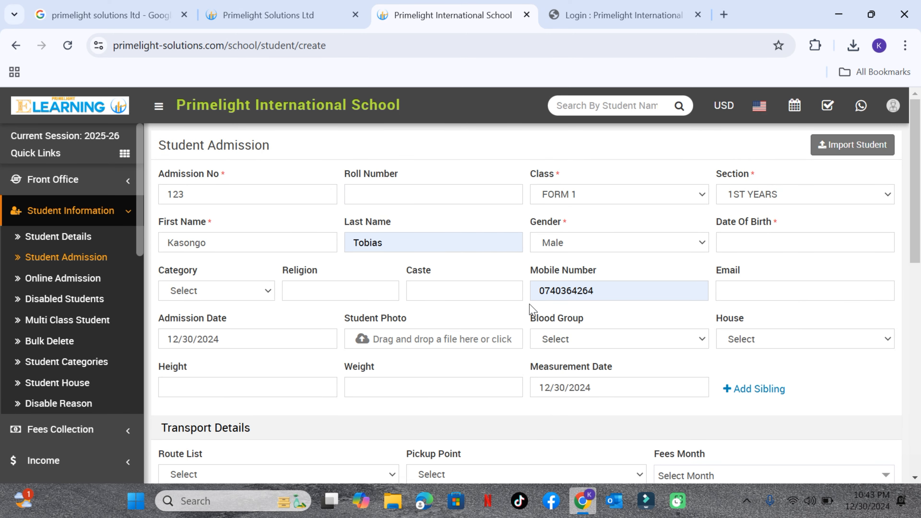
{"action": "left_click", "coordinate": [730, 242]}
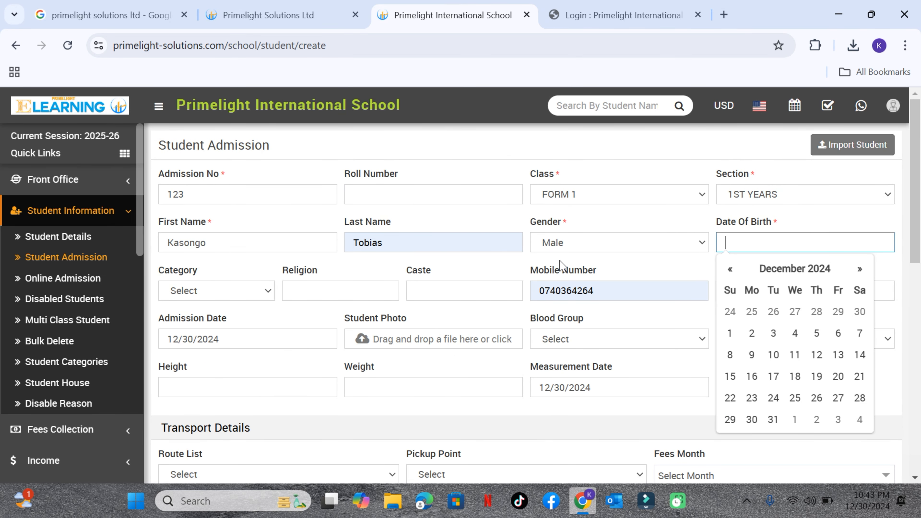
{"action": "type", "text": "12/202"}
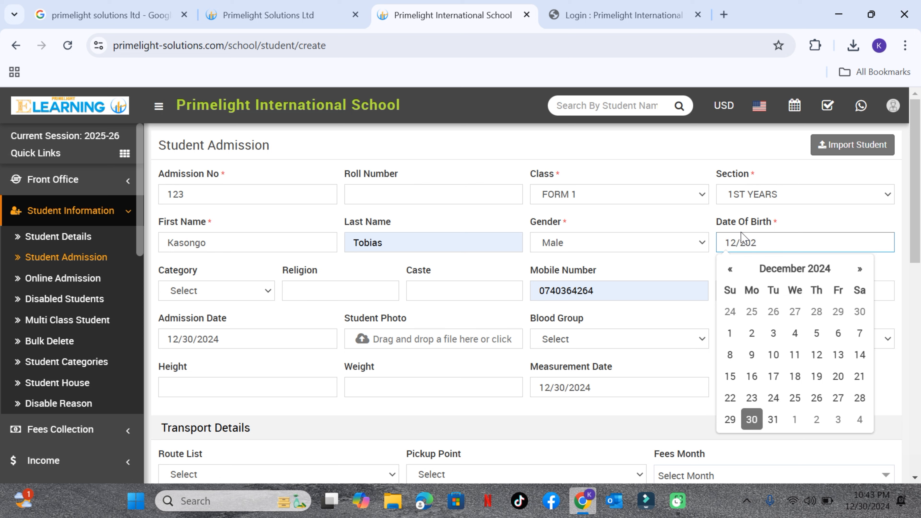
{"action": "type", "text": "/12/2000"}
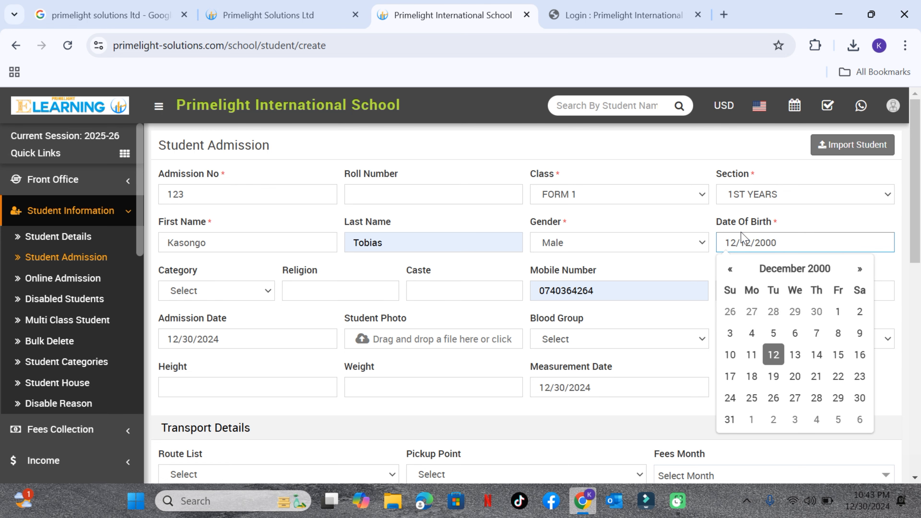
Check the remaining admission form sections and try to save the student record
{"action": "scroll", "coordinate": [662, 257], "scroll_direction": "down", "scroll_amount": 3}
{"action": "scroll", "coordinate": [653, 260], "scroll_direction": "up", "scroll_amount": 1}
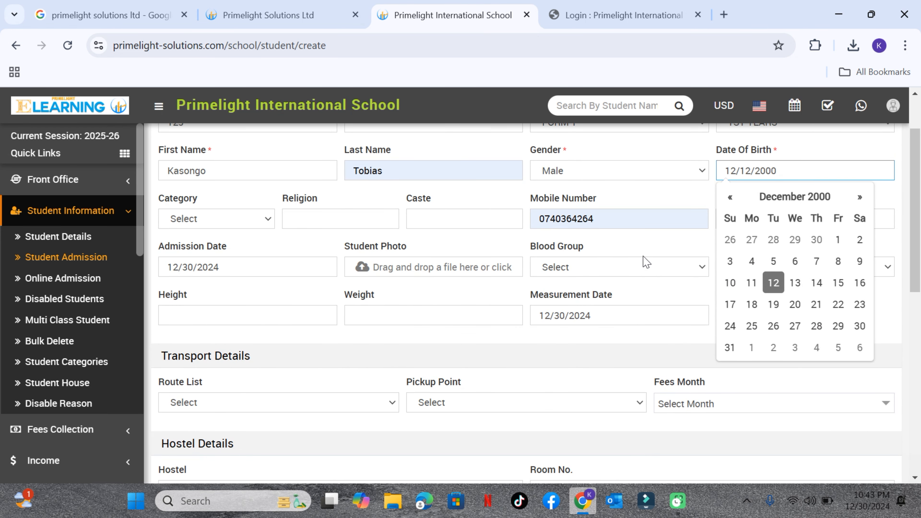
{"action": "scroll", "coordinate": [639, 262], "scroll_direction": "down", "scroll_amount": 3}
{"action": "scroll", "coordinate": [323, 301], "scroll_direction": "down", "scroll_amount": 3}
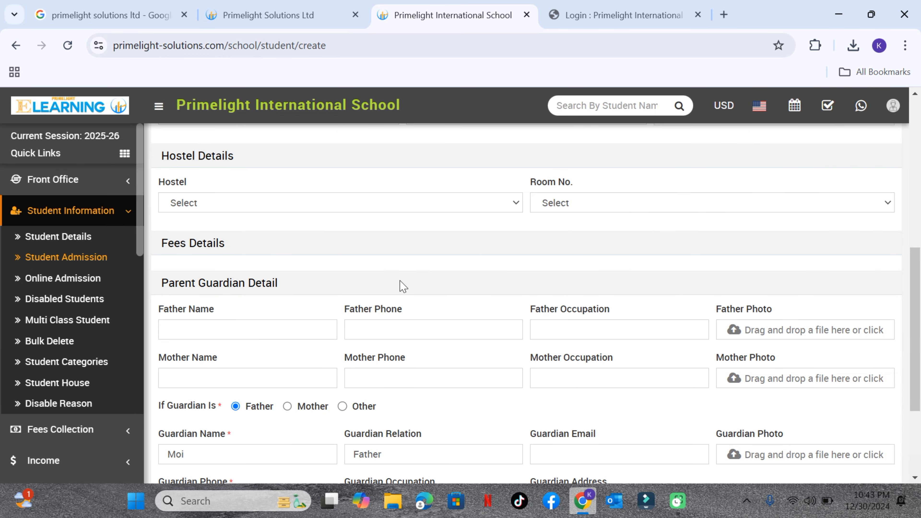
{"action": "scroll", "coordinate": [392, 309], "scroll_direction": "down", "scroll_amount": 2}
{"action": "scroll", "coordinate": [344, 336], "scroll_direction": "down", "scroll_amount": 2}
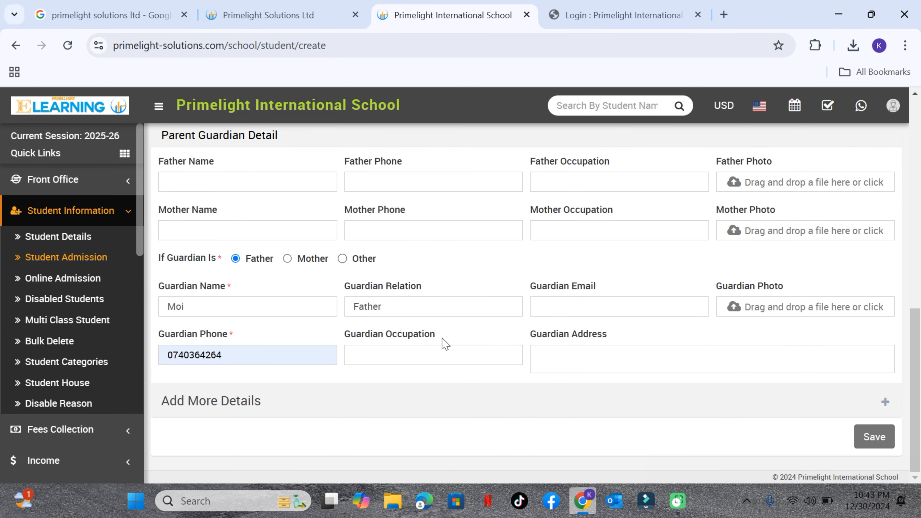
{"action": "left_click", "coordinate": [861, 437]}
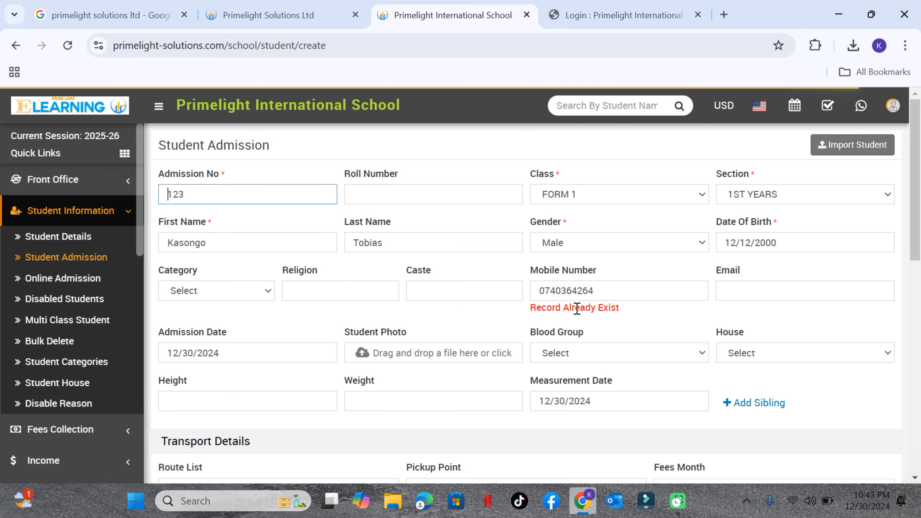
Change the last digit of the student's mobile number and the guardian's phone number, and save the admission record
{"action": "left_click", "coordinate": [604, 294]}
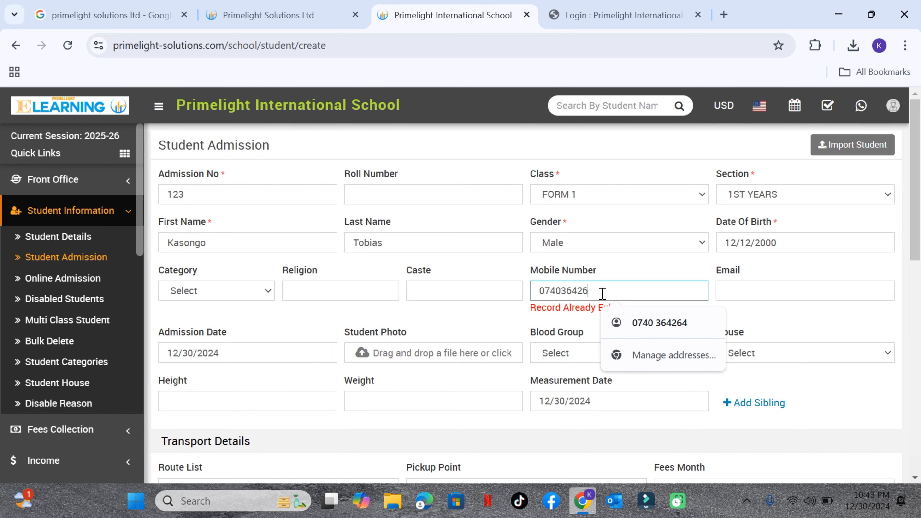
{"action": "type", "text": "5"}
{"action": "scroll", "coordinate": [597, 297], "scroll_direction": "down", "scroll_amount": 7}
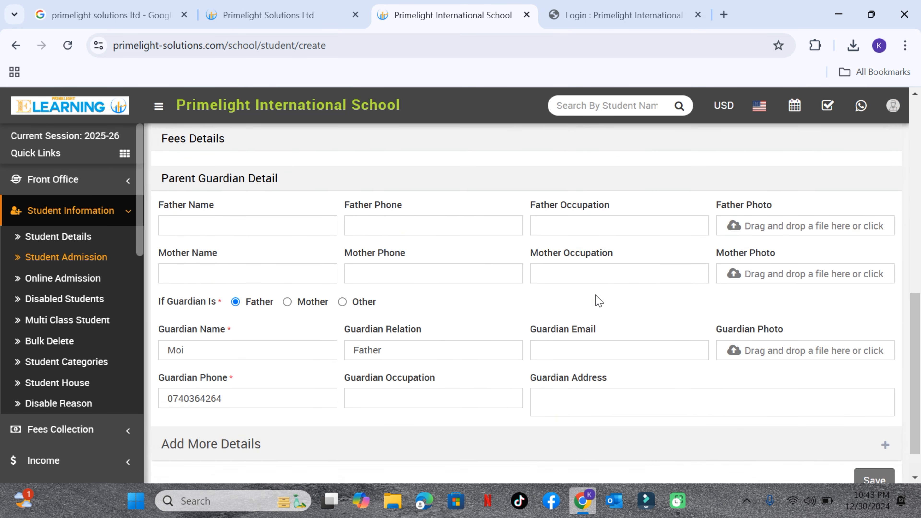
{"action": "scroll", "coordinate": [599, 301], "scroll_direction": "down", "scroll_amount": 1}
{"action": "left_click", "coordinate": [225, 355]}
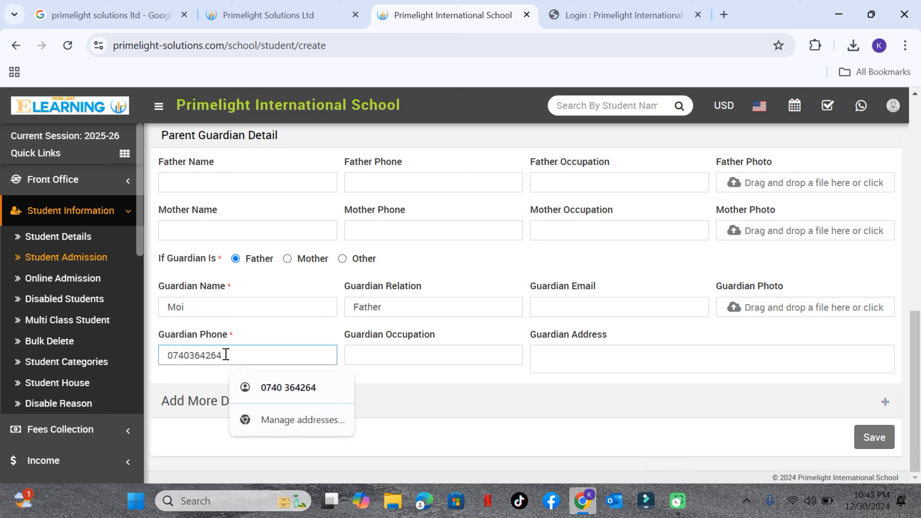
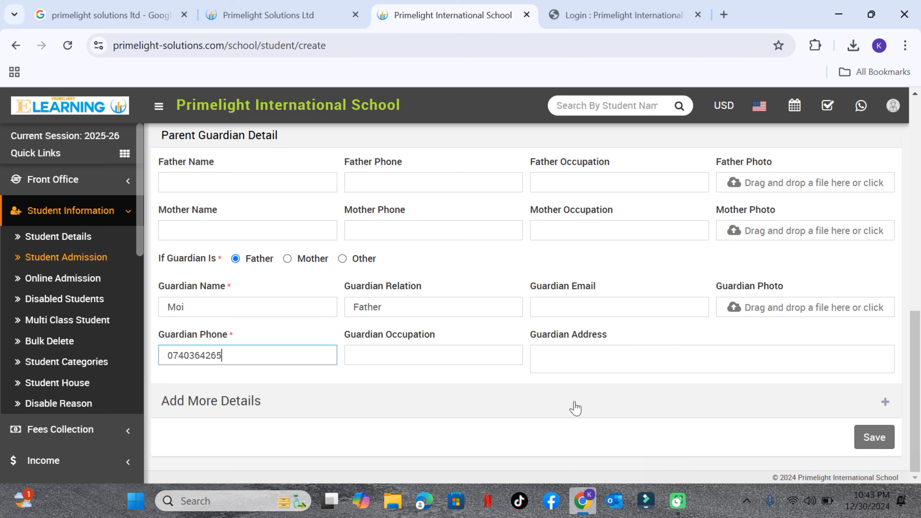
{"action": "left_click", "coordinate": [863, 438]}
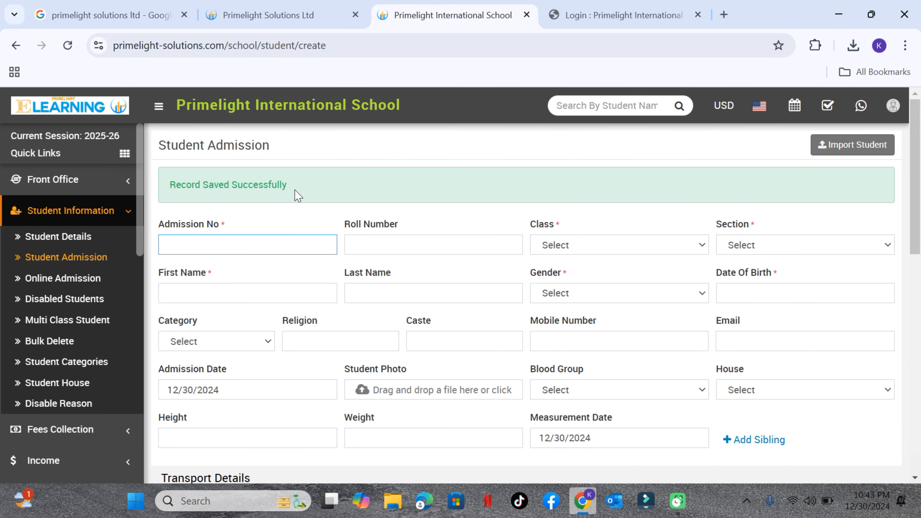
Open the Users list from System Setting and open the newly admitted student's profile
{"action": "scroll", "coordinate": [86, 268], "scroll_direction": "down", "scroll_amount": 10}
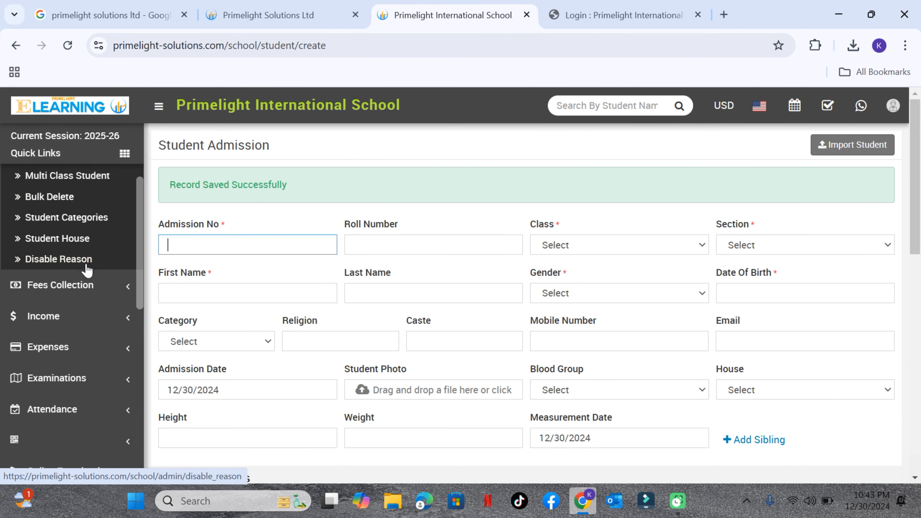
{"action": "scroll", "coordinate": [72, 401], "scroll_direction": "down", "scroll_amount": 5}
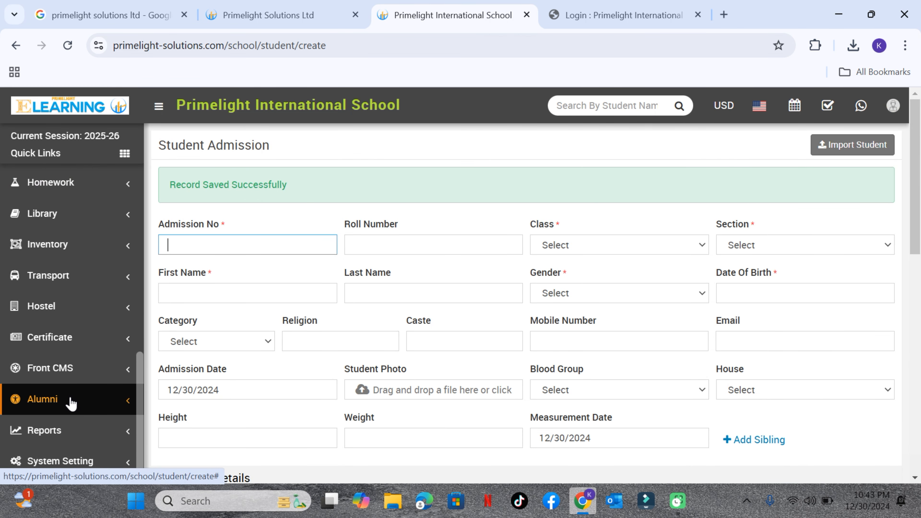
{"action": "left_click", "coordinate": [76, 458]}
{"action": "left_click", "coordinate": [38, 336]}
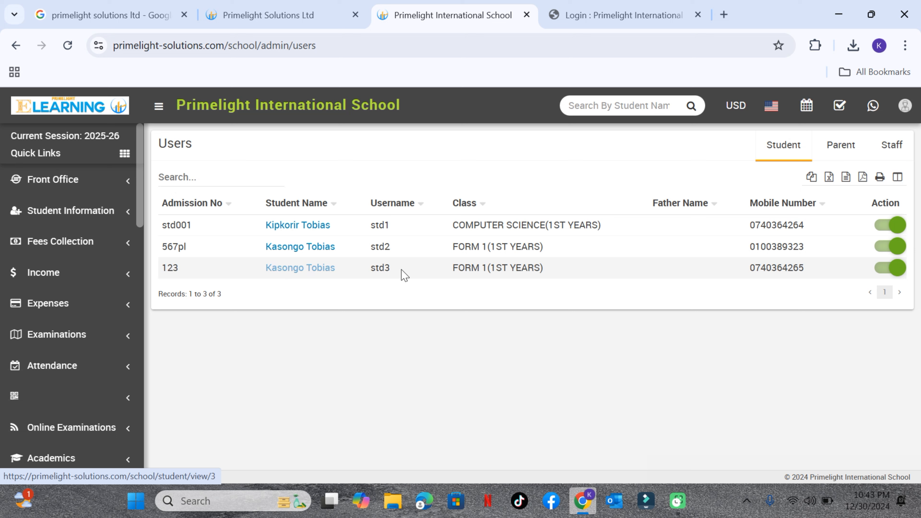
{"action": "left_click", "coordinate": [303, 267]}
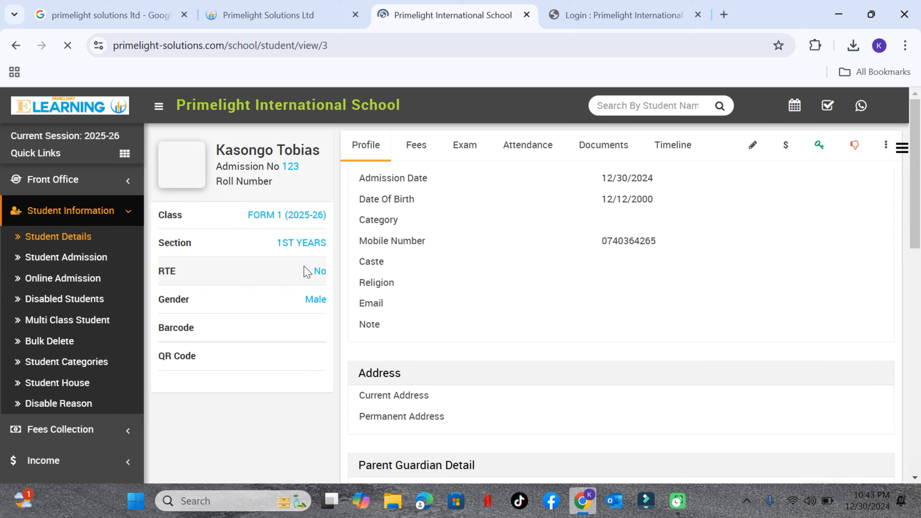
Send the student password and the parent password from the student's profile
{"action": "left_click", "coordinate": [886, 147]}
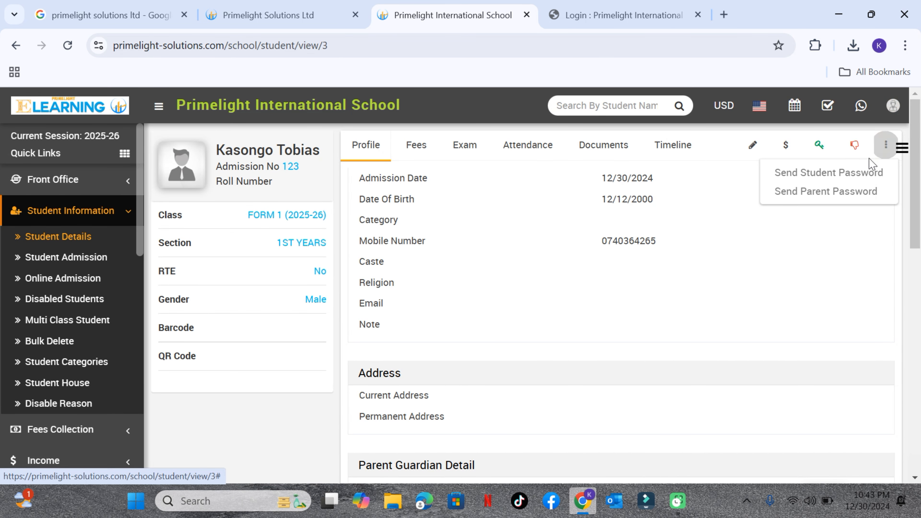
{"action": "left_click", "coordinate": [851, 173]}
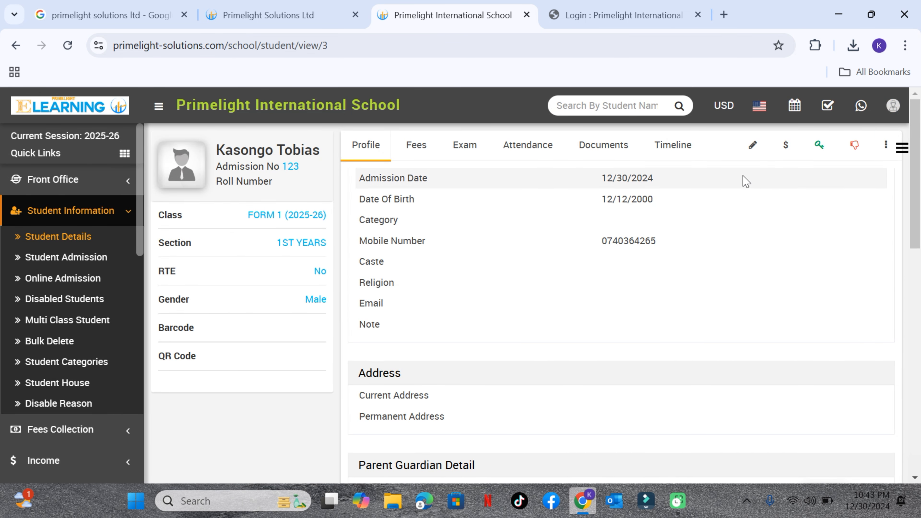
{"action": "left_click", "coordinate": [886, 146]}
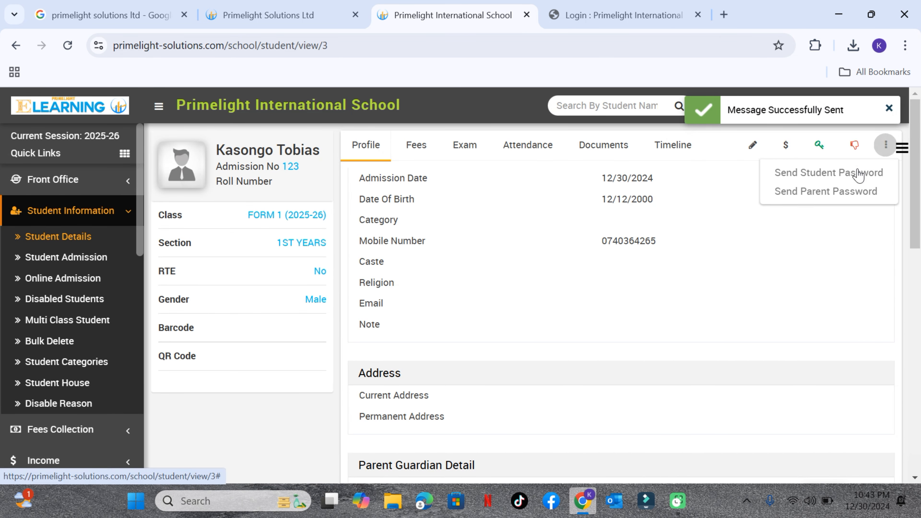
{"action": "left_click", "coordinate": [836, 193]}
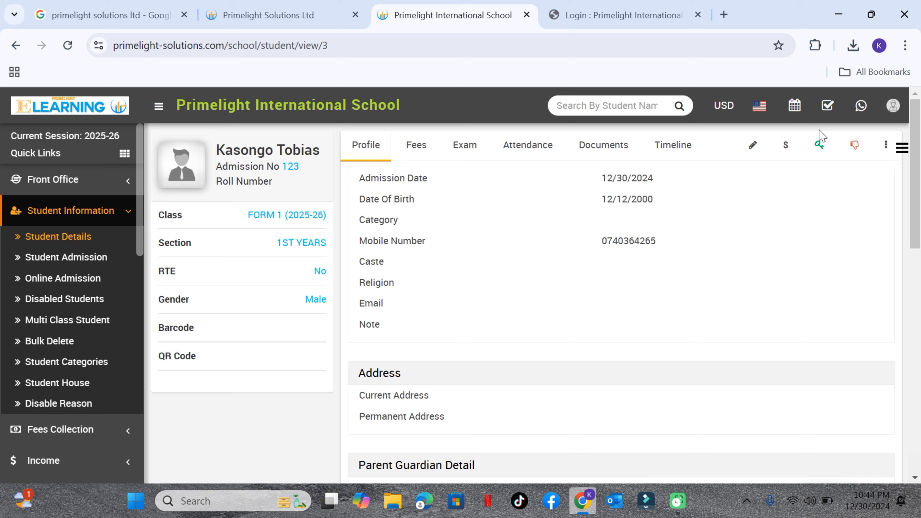
Display the student's login details and enter the username std3 on the school's user login page
{"action": "left_click", "coordinate": [812, 151]}
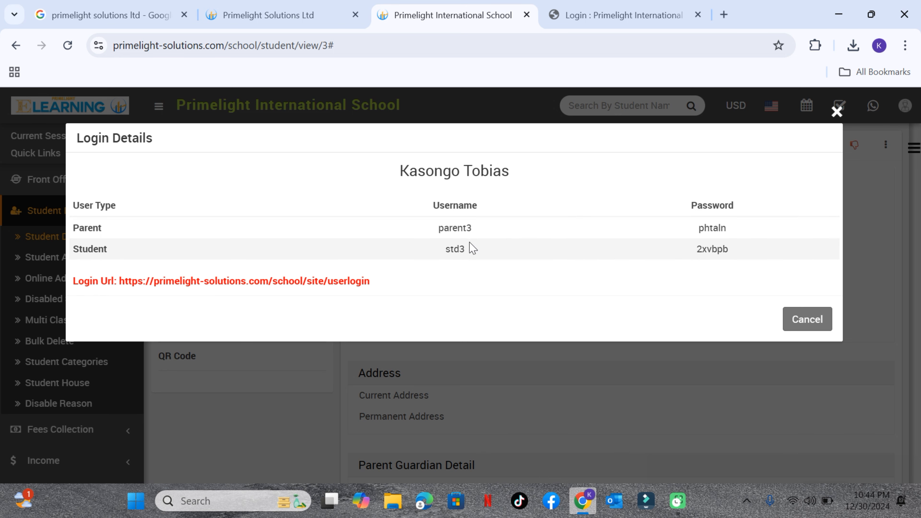
{"action": "left_click_drag", "start_coordinate": [464, 251], "coordinate": [448, 251]}
{"action": "left_click", "coordinate": [571, 22]}
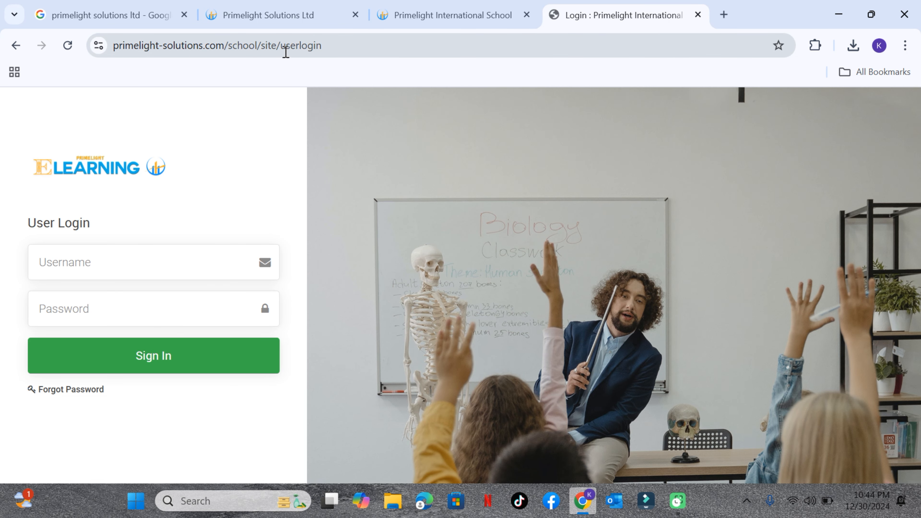
{"action": "left_click_drag", "start_coordinate": [286, 52], "coordinate": [325, 47]}
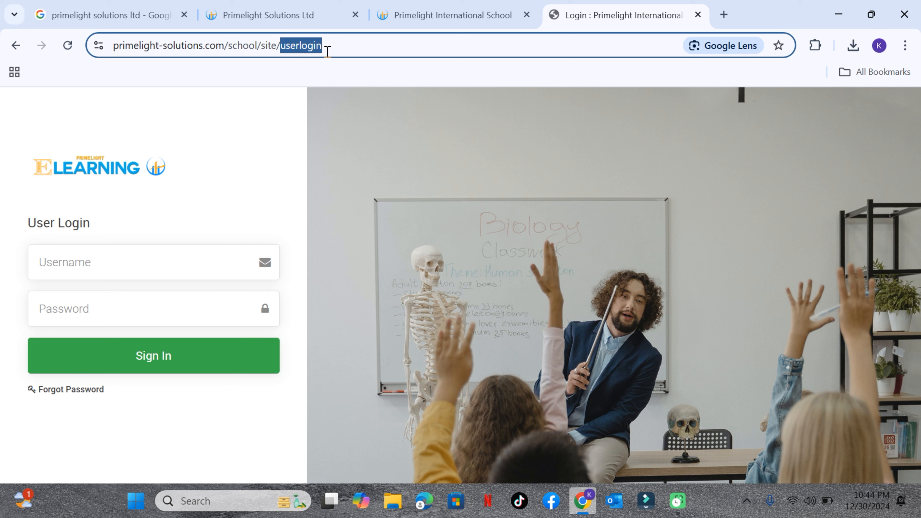
{"action": "left_click", "coordinate": [365, 40]}
{"action": "left_click", "coordinate": [61, 259]}
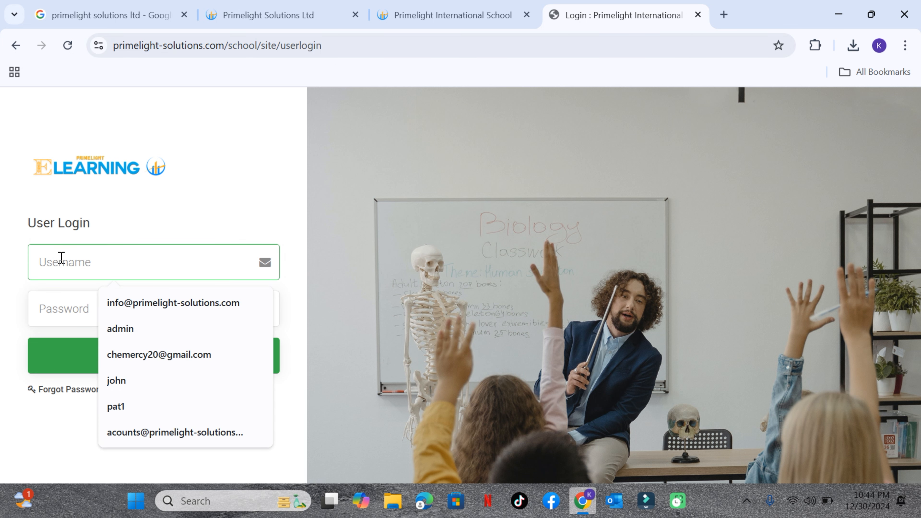
{"action": "type", "text": "std3"}
Sign in with the student's password copied from the login details and proceed with class FORM 1 (1ST YEARS)
{"action": "left_click", "coordinate": [86, 307]}
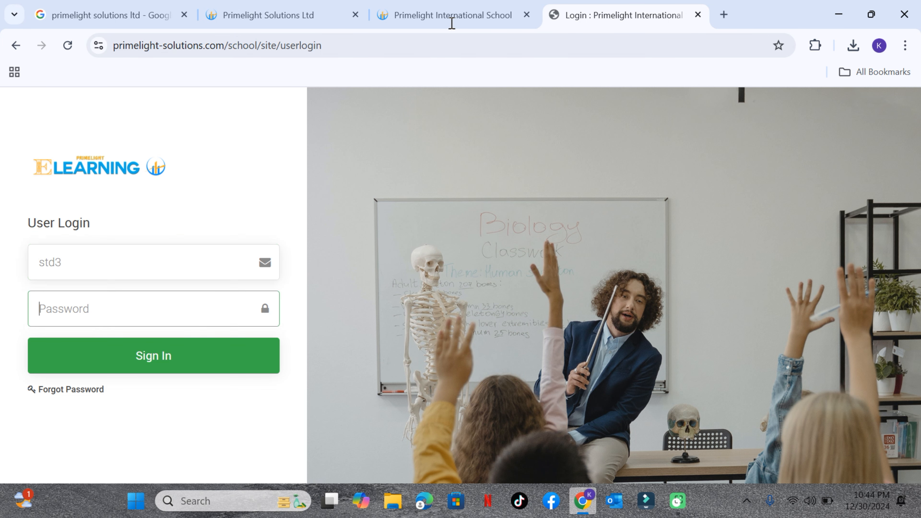
{"action": "left_click", "coordinate": [482, 8]}
{"action": "left_click_drag", "start_coordinate": [698, 249], "coordinate": [737, 256]}
{"action": "left_click", "coordinate": [657, 17]}
{"action": "key", "text": "ctrl+v"}
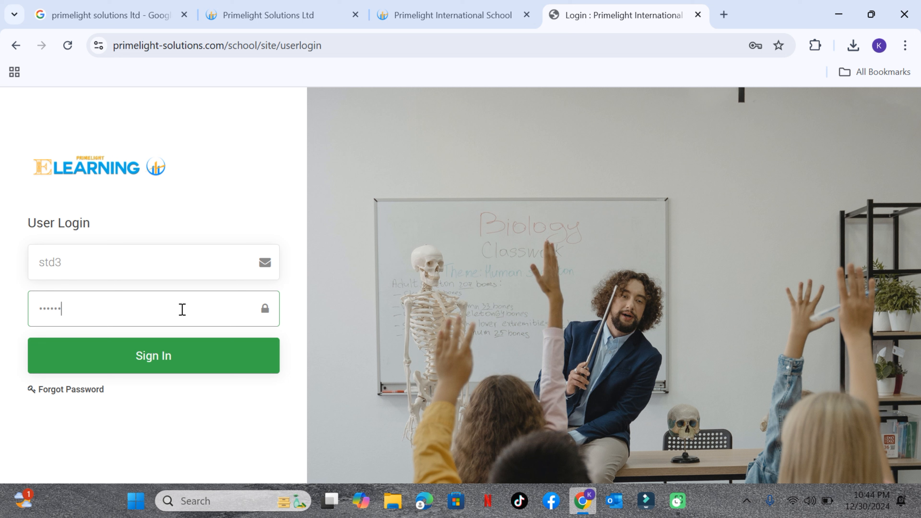
{"action": "left_click", "coordinate": [173, 359]}
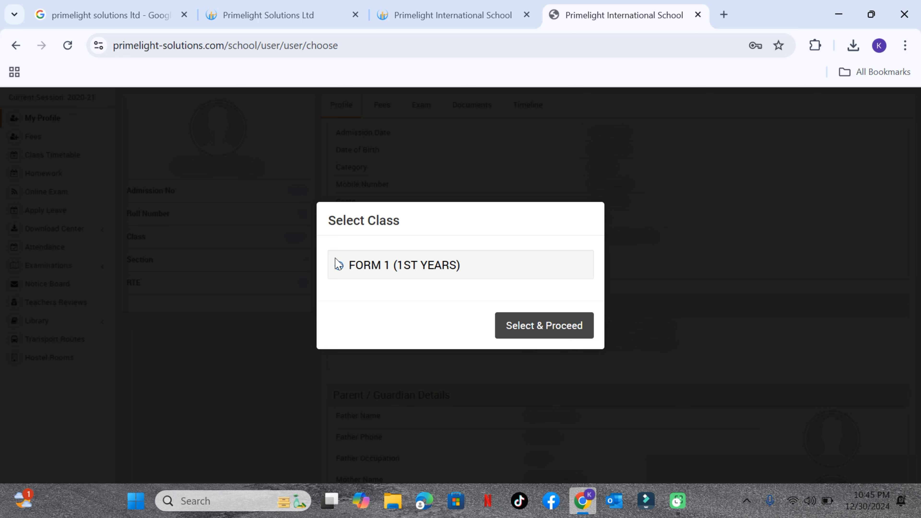
{"action": "left_click", "coordinate": [339, 265]}
{"action": "left_click", "coordinate": [524, 337]}
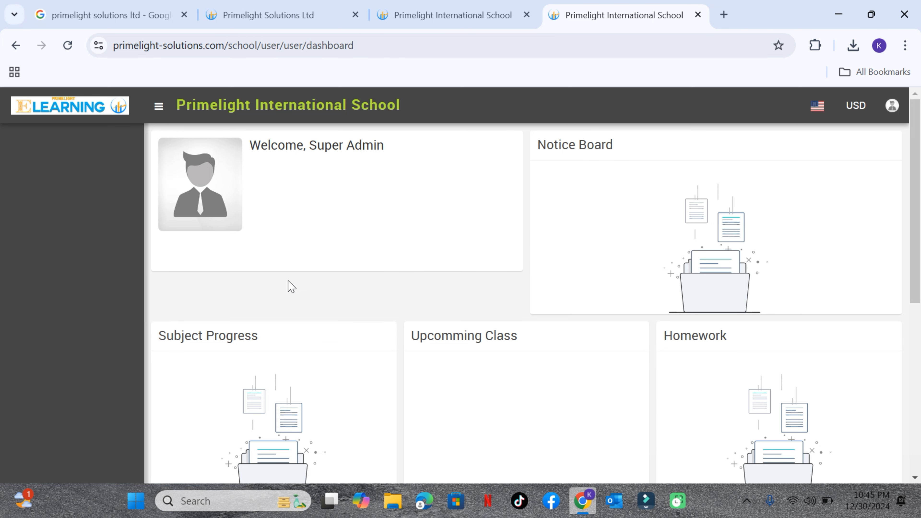
Look over the student dashboard's sections and open the account's Change Password page
{"action": "scroll", "coordinate": [290, 291], "scroll_direction": "down", "scroll_amount": 4}
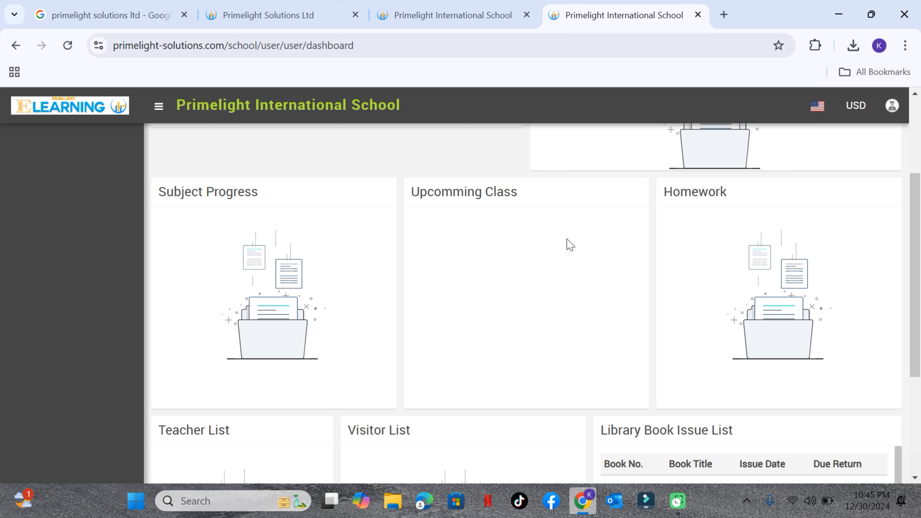
{"action": "scroll", "coordinate": [724, 227], "scroll_direction": "down", "scroll_amount": 2}
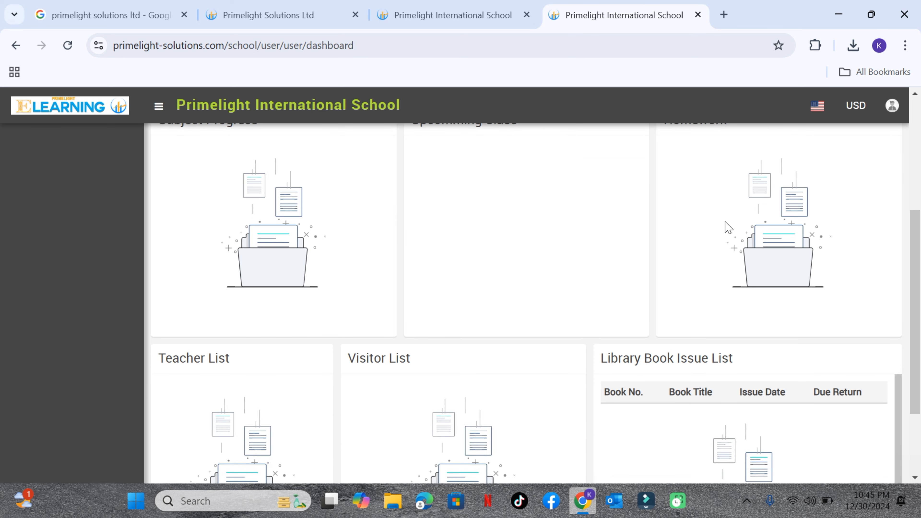
{"action": "scroll", "coordinate": [744, 243], "scroll_direction": "up", "scroll_amount": 1}
{"action": "scroll", "coordinate": [747, 243], "scroll_direction": "down", "scroll_amount": 1}
{"action": "scroll", "coordinate": [434, 291], "scroll_direction": "down", "scroll_amount": 3}
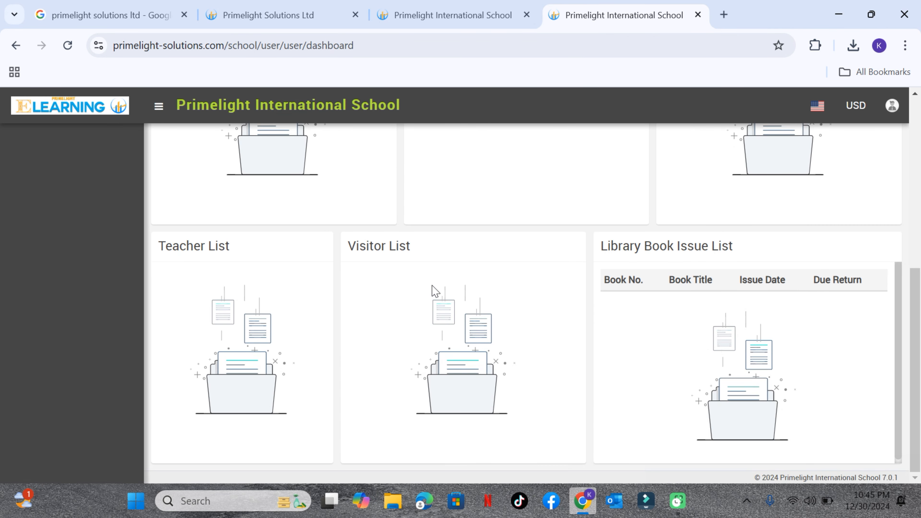
{"action": "left_click", "coordinate": [892, 106]}
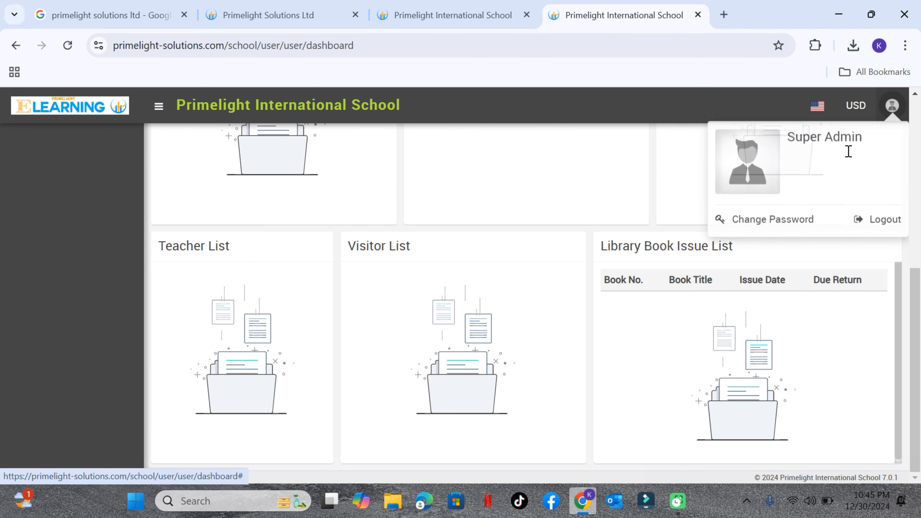
{"action": "left_click", "coordinate": [795, 223]}
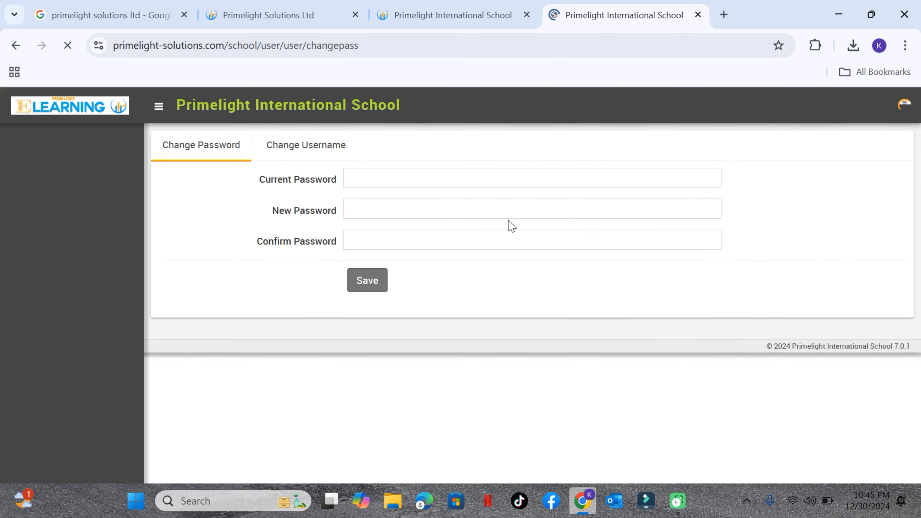
Copy the parent's username from the login details and log out of the student account
{"action": "left_click", "coordinate": [432, 18]}
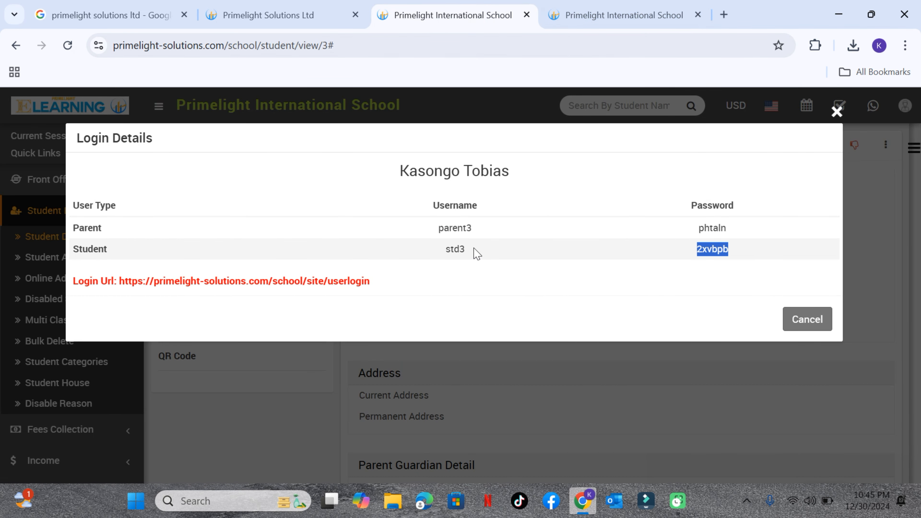
{"action": "left_click", "coordinate": [458, 228]}
{"action": "double_click", "coordinate": [458, 227]}
{"action": "key", "text": "ctrl+c"}
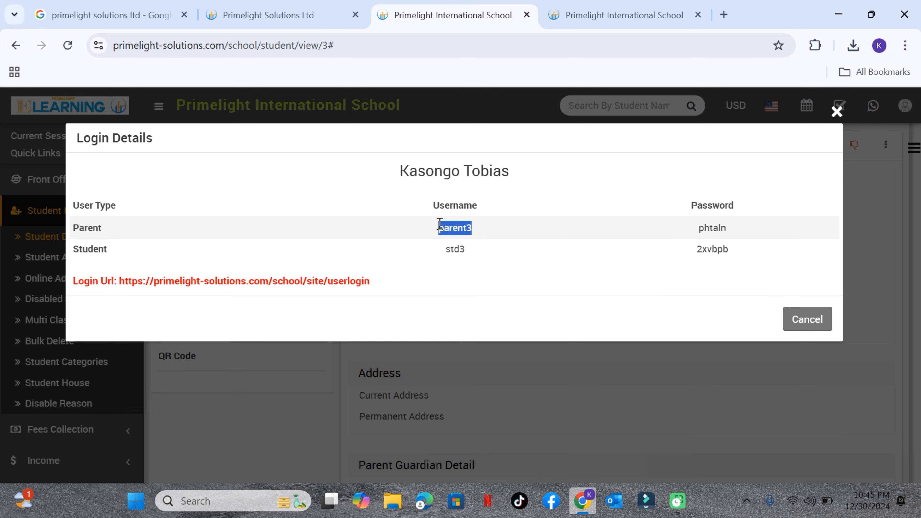
{"action": "left_click", "coordinate": [591, 18]}
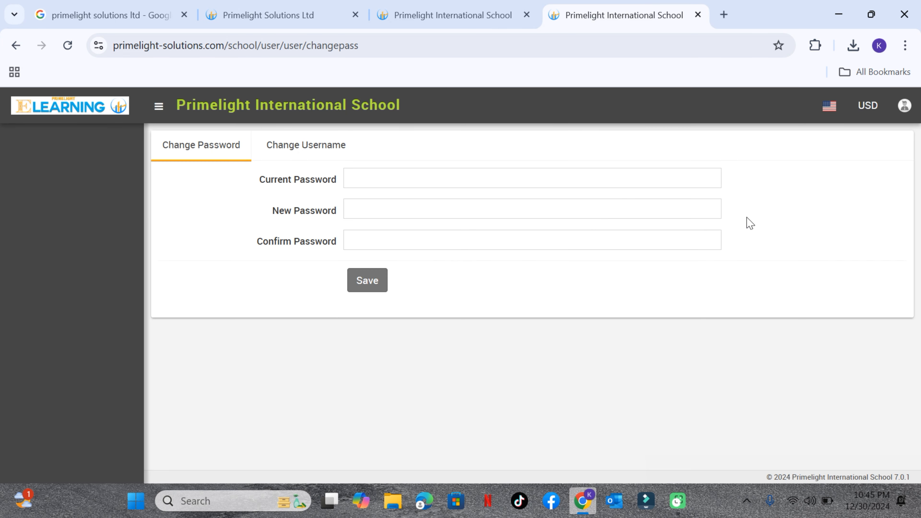
{"action": "left_click", "coordinate": [905, 106]}
{"action": "left_click", "coordinate": [895, 224]}
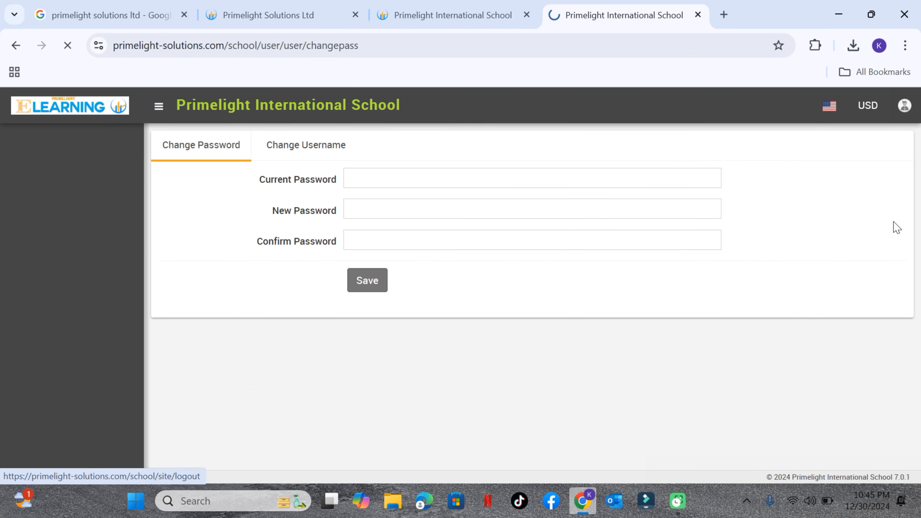
Try to sign in on the admin login page as parent3 with the parent's password copied from the login details
{"action": "left_click", "coordinate": [109, 266]}
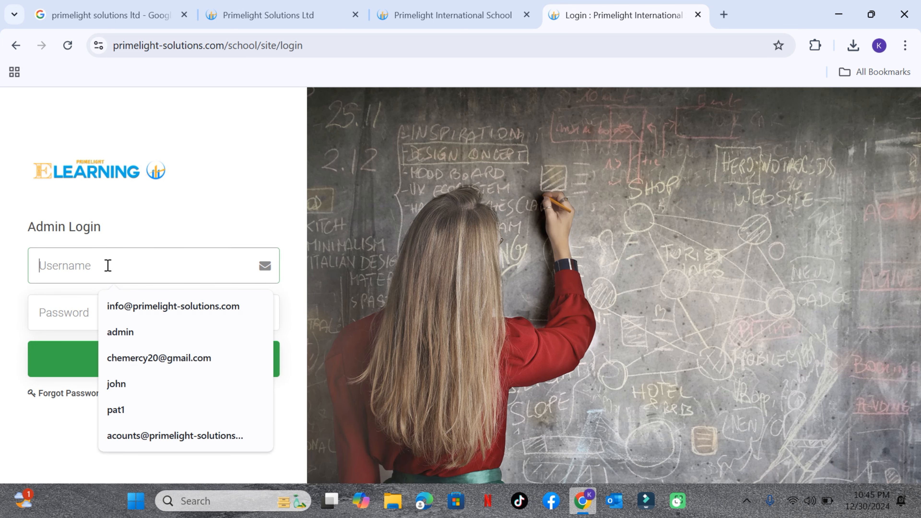
{"action": "key", "text": "ctrl+v"}
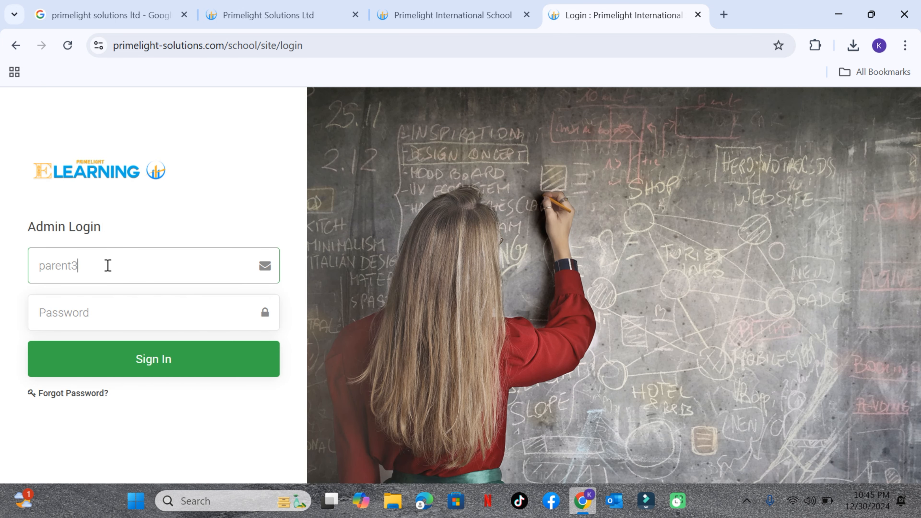
{"action": "left_click", "coordinate": [437, 15]}
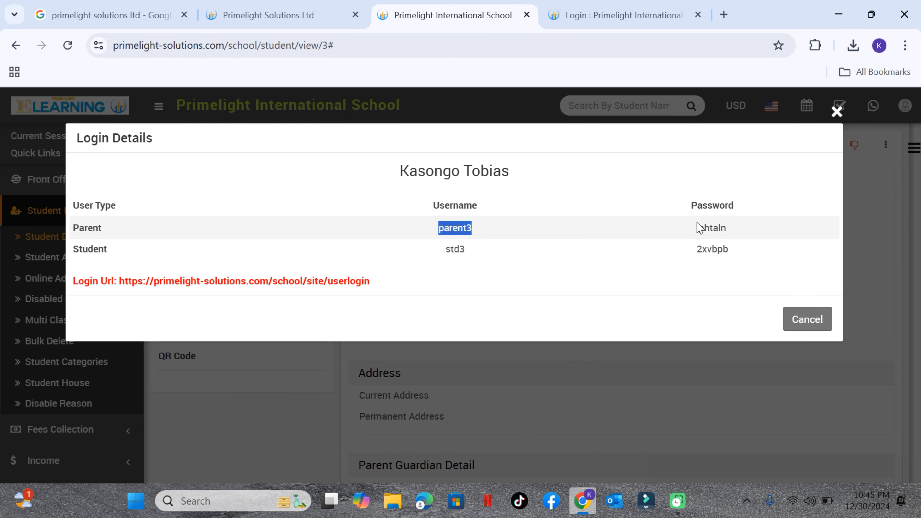
{"action": "left_click_drag", "start_coordinate": [695, 228], "coordinate": [749, 235]}
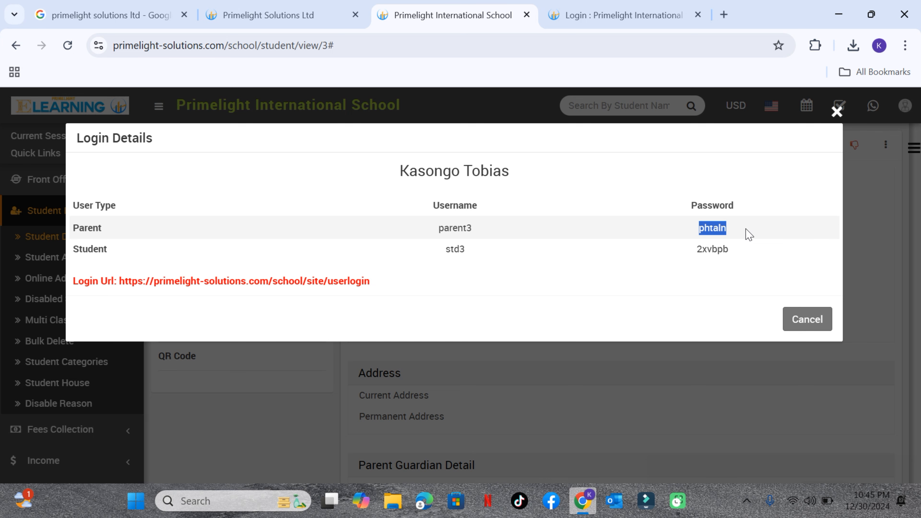
{"action": "left_click", "coordinate": [606, 16]}
{"action": "left_click", "coordinate": [122, 314]}
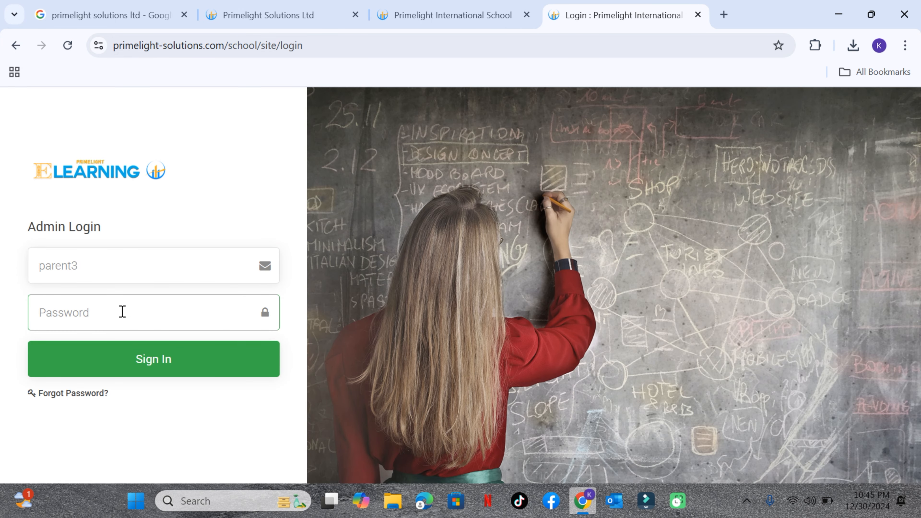
{"action": "key", "text": "ctrl+v"}
{"action": "left_click", "coordinate": [165, 358]}
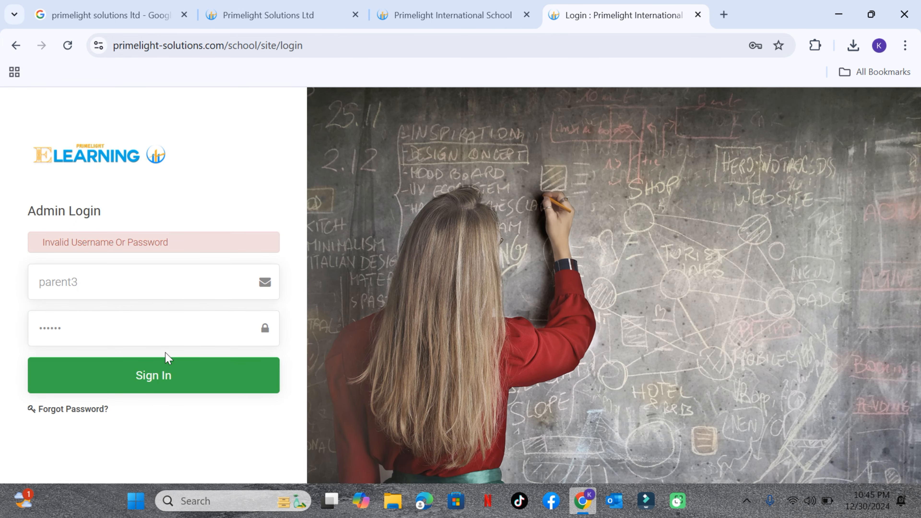
Change the page address to primelight-solutions.com/school/site/userlogin and load the user login page
{"action": "left_click", "coordinate": [285, 47]}
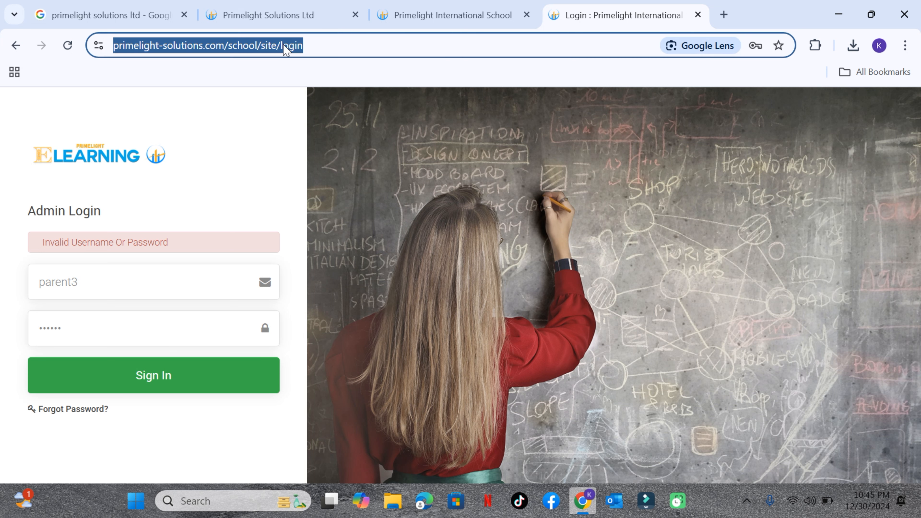
{"action": "left_click", "coordinate": [285, 47]}
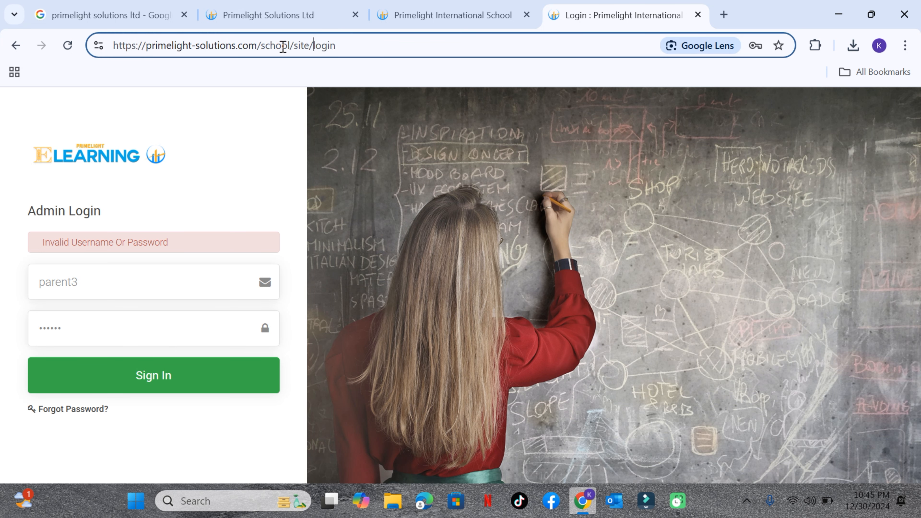
{"action": "type", "text": "user"}
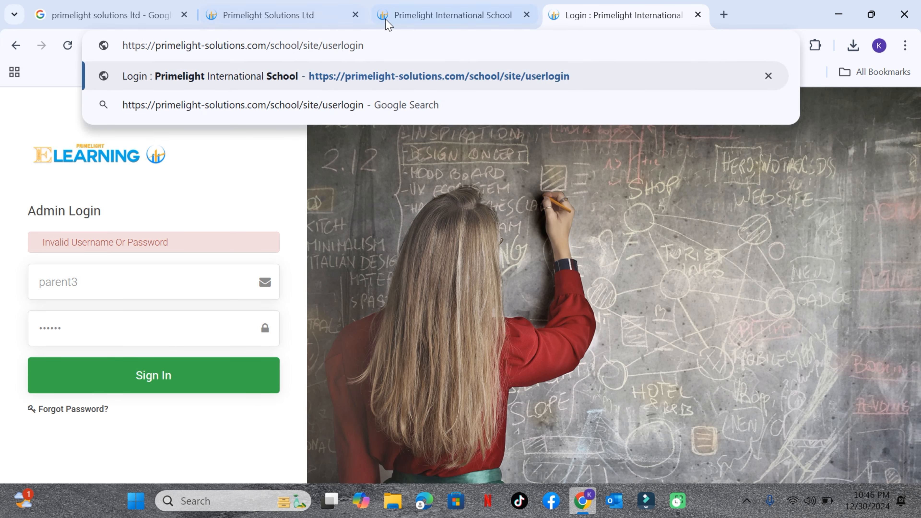
{"action": "left_click", "coordinate": [400, 39]}
{"action": "key", "text": "Return"}
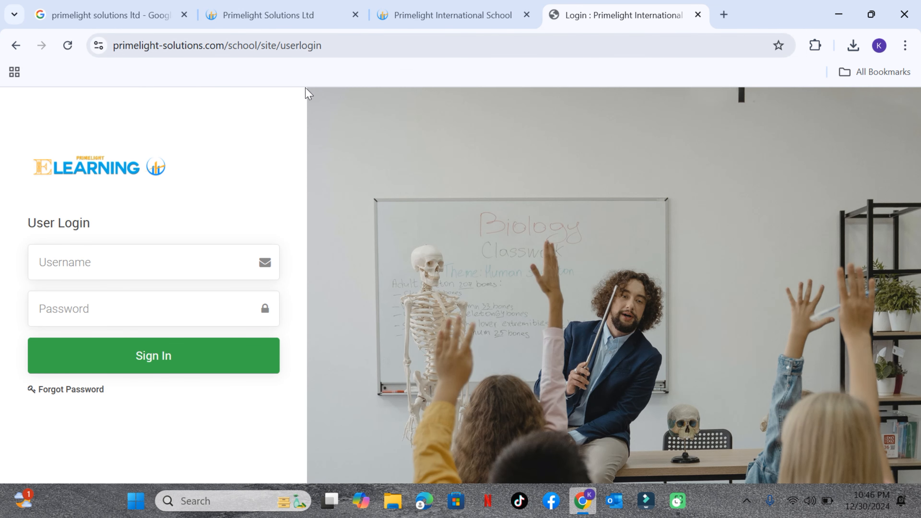
Sign in on the user login page as parent3 with the copied parent password
{"action": "left_click", "coordinate": [57, 266]}
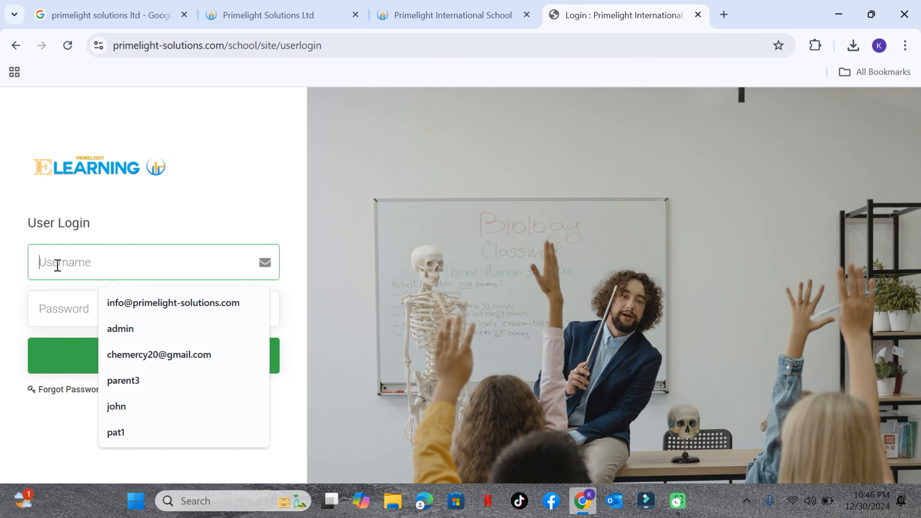
{"action": "type", "text": "parent3"}
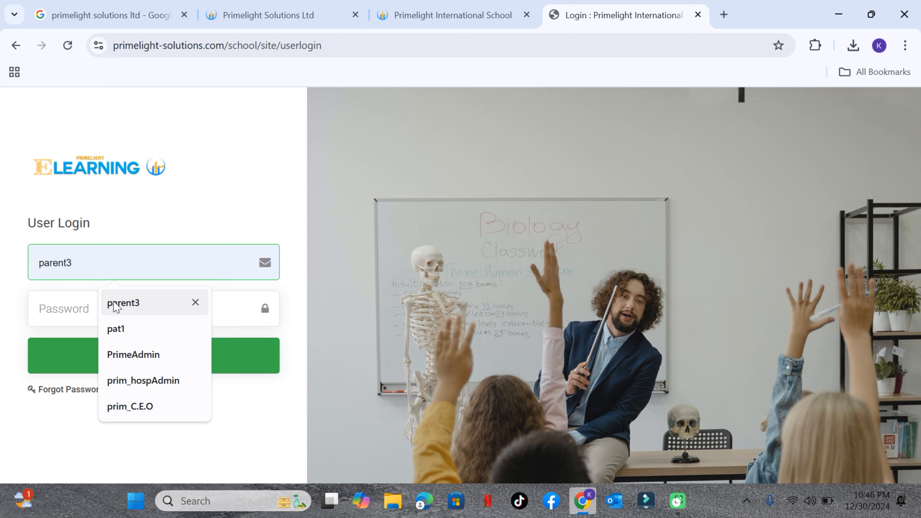
{"action": "left_click", "coordinate": [116, 307]}
{"action": "left_click", "coordinate": [82, 308]}
{"action": "key", "text": "ctrl+v"}
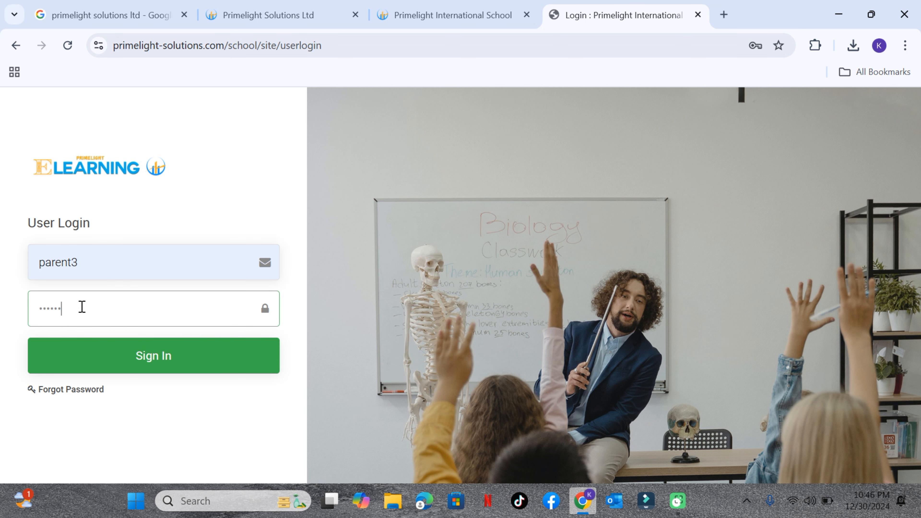
{"action": "left_click", "coordinate": [103, 354]}
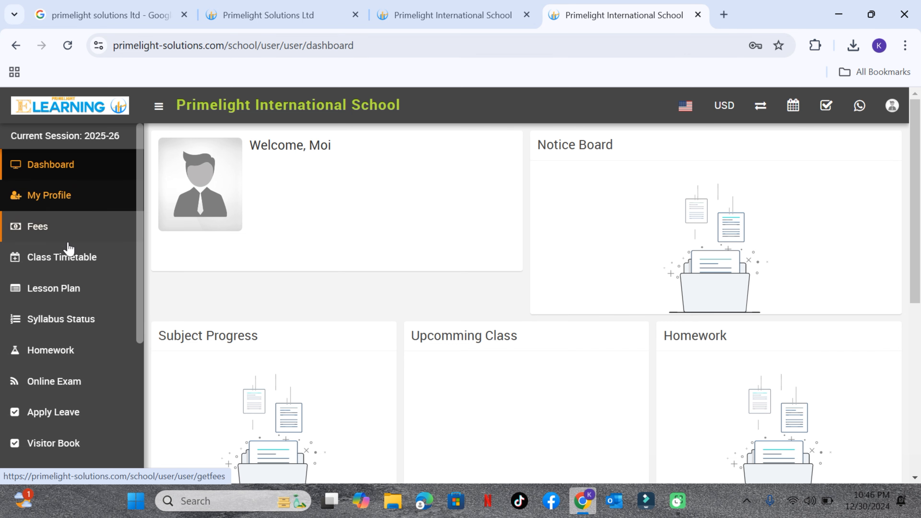
Review the parent dashboard and its available modules, and open the Notice Board
{"action": "scroll", "coordinate": [68, 372], "scroll_direction": "down", "scroll_amount": 3}
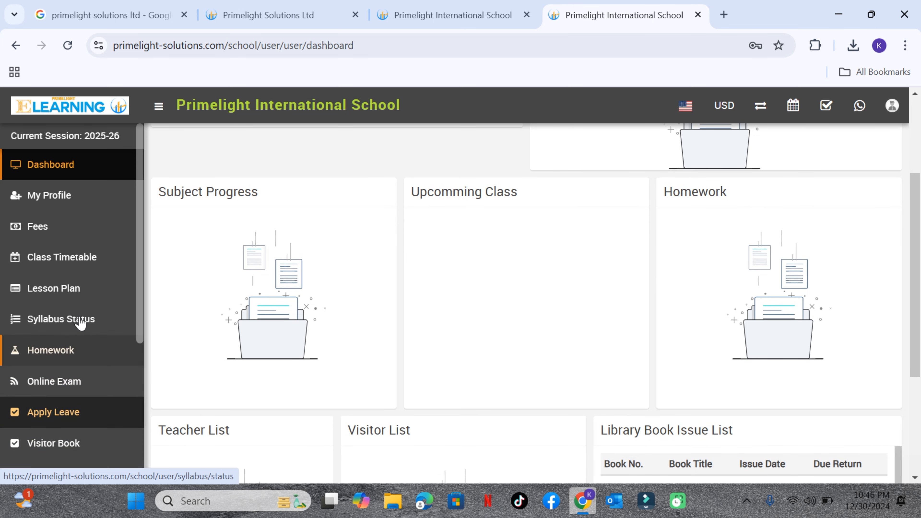
{"action": "scroll", "coordinate": [85, 321], "scroll_direction": "down", "scroll_amount": 4}
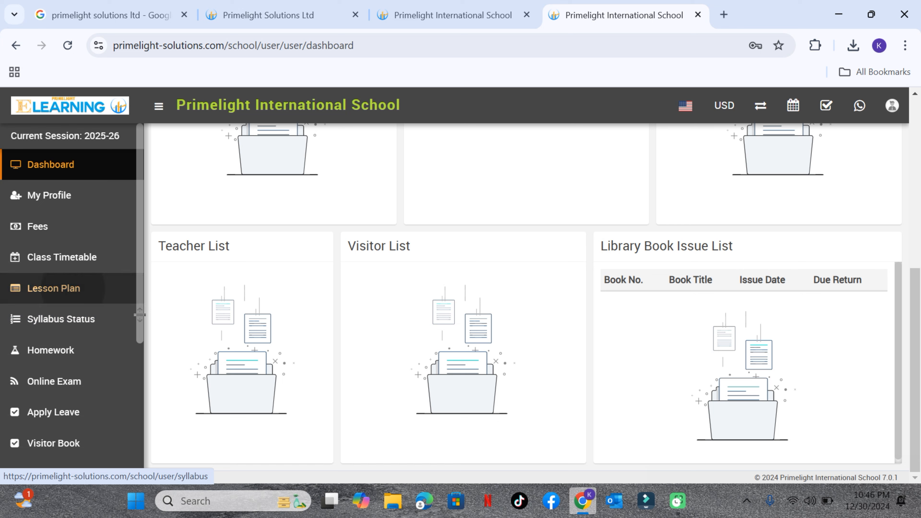
{"action": "scroll", "coordinate": [72, 326], "scroll_direction": "down", "scroll_amount": 5}
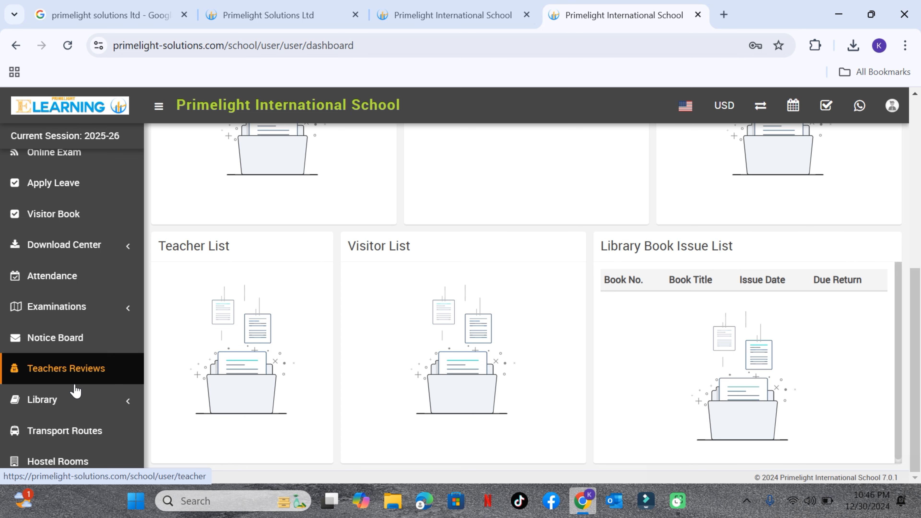
{"action": "left_click", "coordinate": [55, 339]}
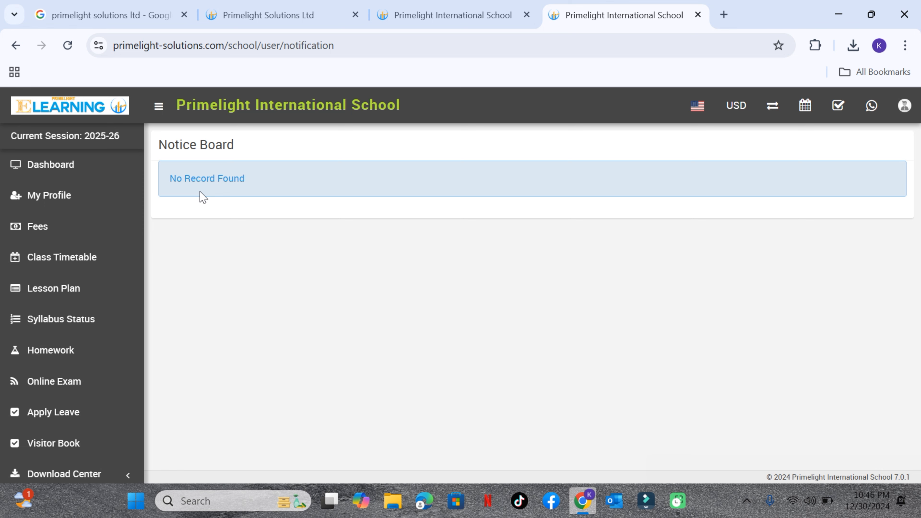
Return to the admin session, close the student's login details, and open the General Setting page under System Setting
{"action": "left_click", "coordinate": [405, 21]}
{"action": "left_click", "coordinate": [837, 111]}
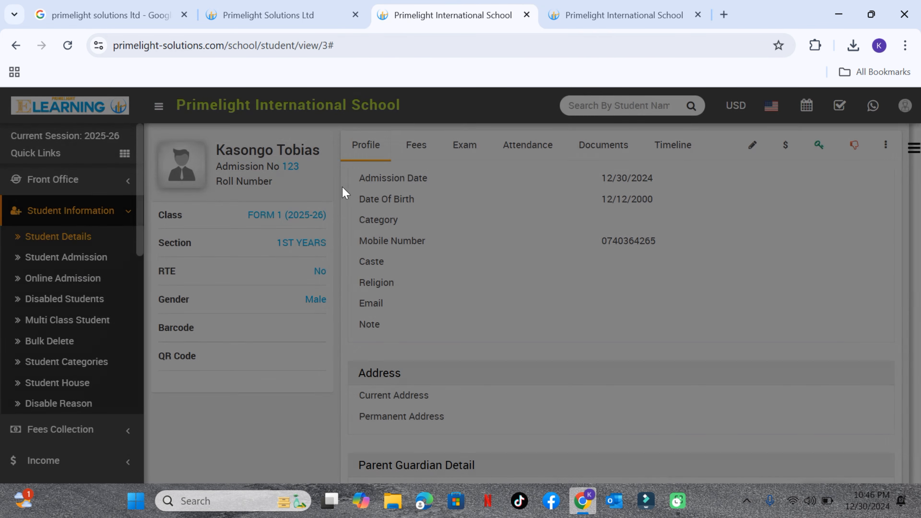
{"action": "scroll", "coordinate": [56, 377], "scroll_direction": "down", "scroll_amount": 15}
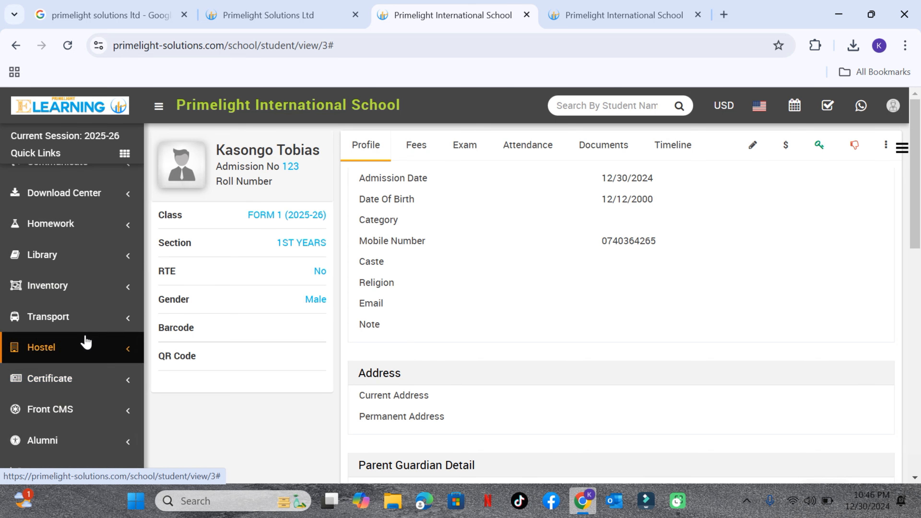
{"action": "scroll", "coordinate": [83, 410], "scroll_direction": "down", "scroll_amount": 1}
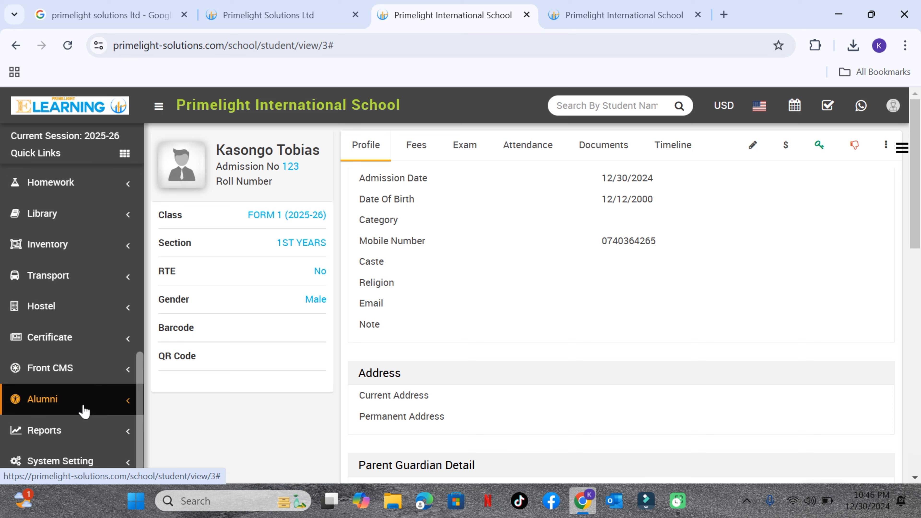
{"action": "left_click", "coordinate": [81, 462]}
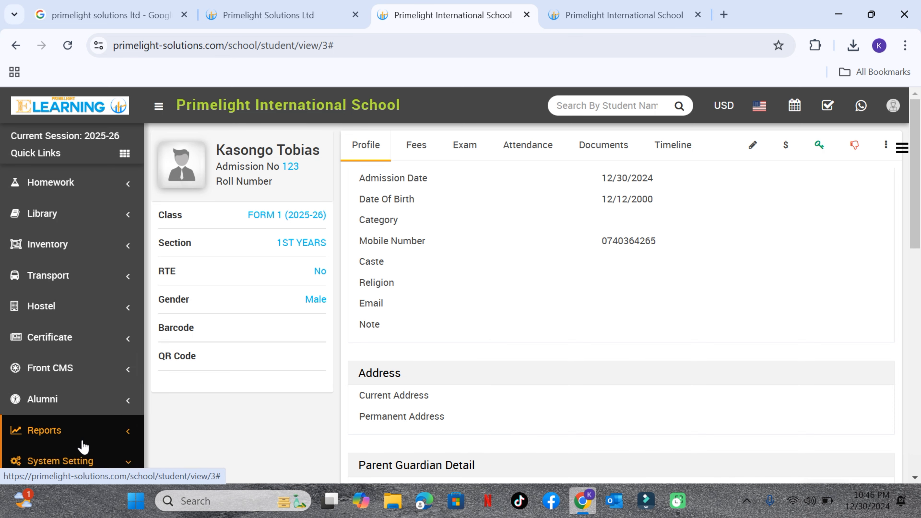
{"action": "scroll", "coordinate": [87, 434], "scroll_direction": "down", "scroll_amount": 5}
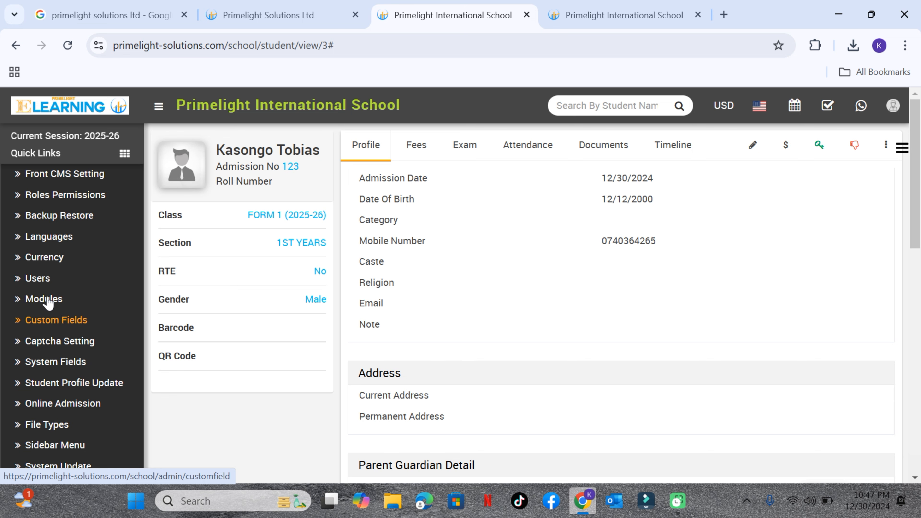
{"action": "scroll", "coordinate": [45, 300], "scroll_direction": "up", "scroll_amount": 5}
{"action": "left_click", "coordinate": [54, 245]}
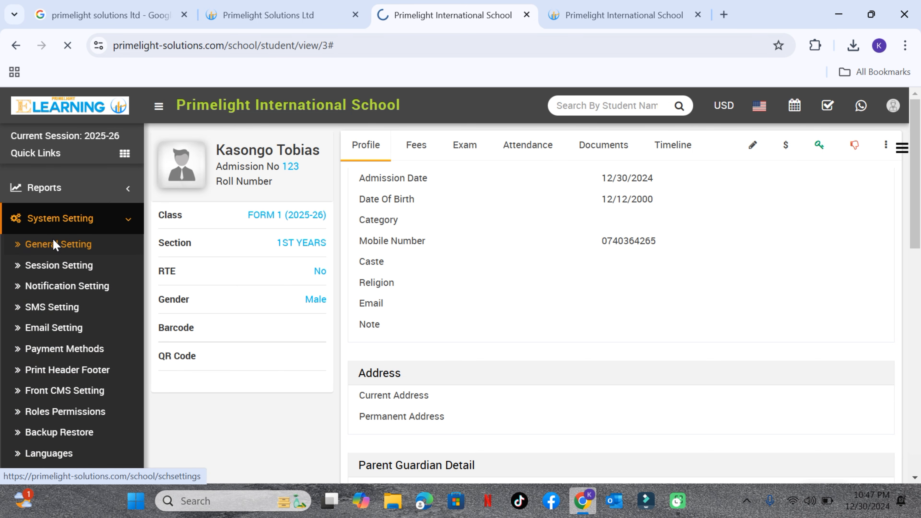
Sign back in on the Admin Login page with the saved admin e-mail and the account password
{"action": "left_click", "coordinate": [107, 259]}
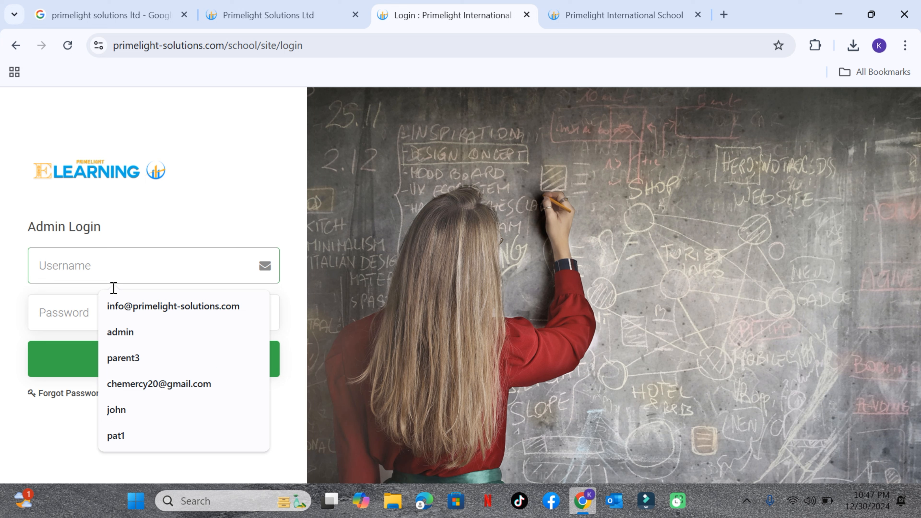
{"action": "left_click", "coordinate": [133, 309]}
{"action": "left_click", "coordinate": [90, 312]}
{"action": "type", "text": "••"}
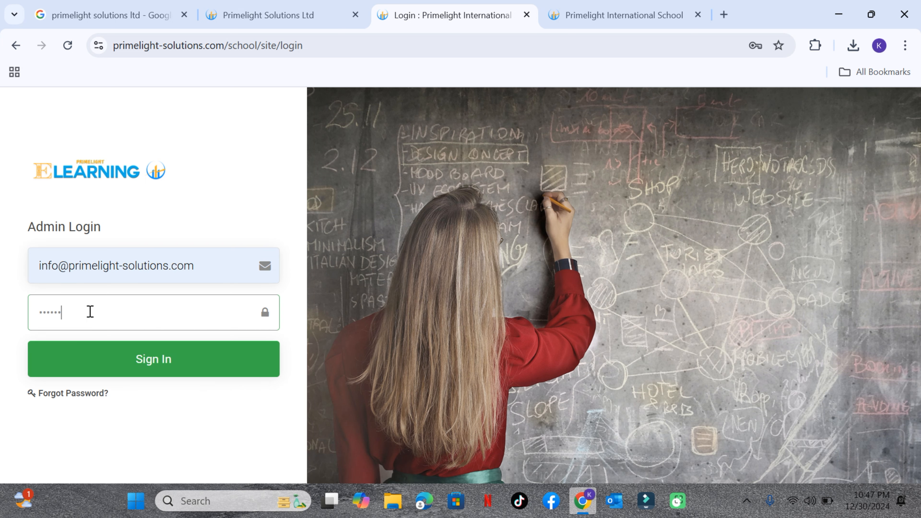
{"action": "type", "text": "••••••"}
{"action": "key", "text": "Return"}
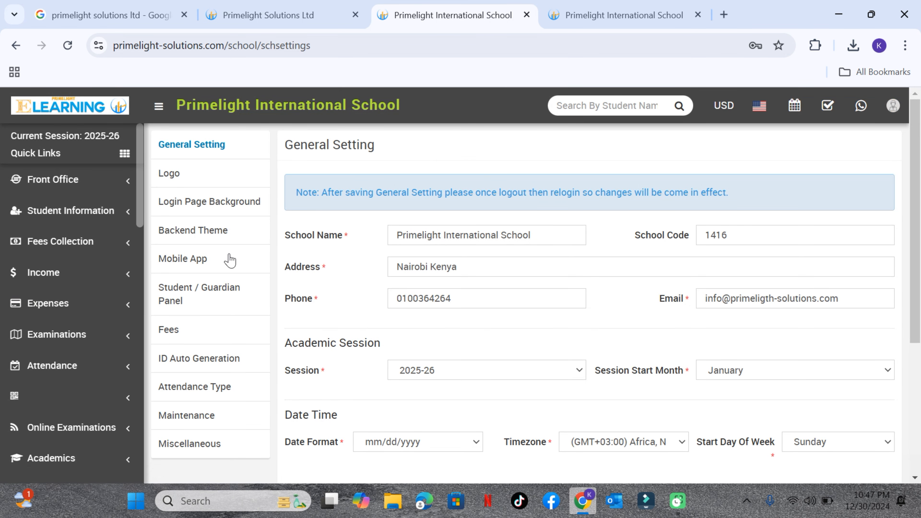
Look through the Logo, Login Page Background and Mobile App settings of the school system
{"action": "left_click", "coordinate": [198, 177]}
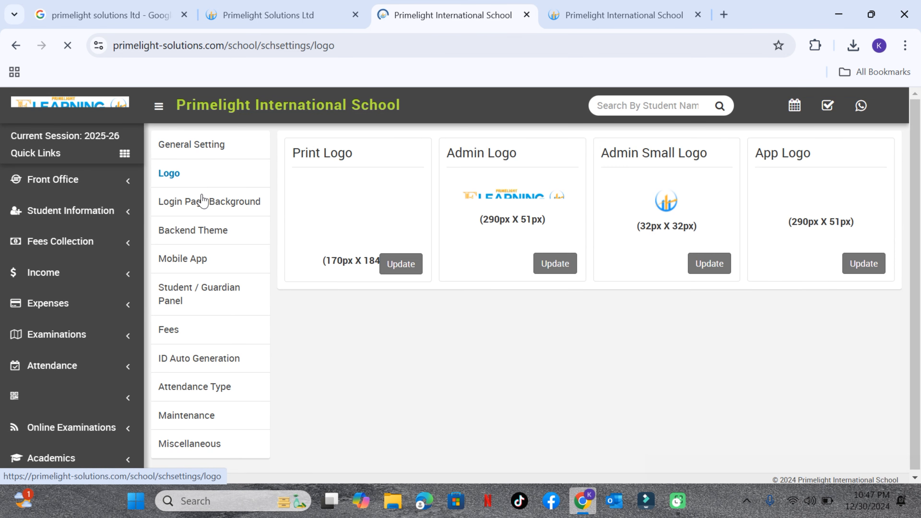
{"action": "left_click", "coordinate": [202, 206]}
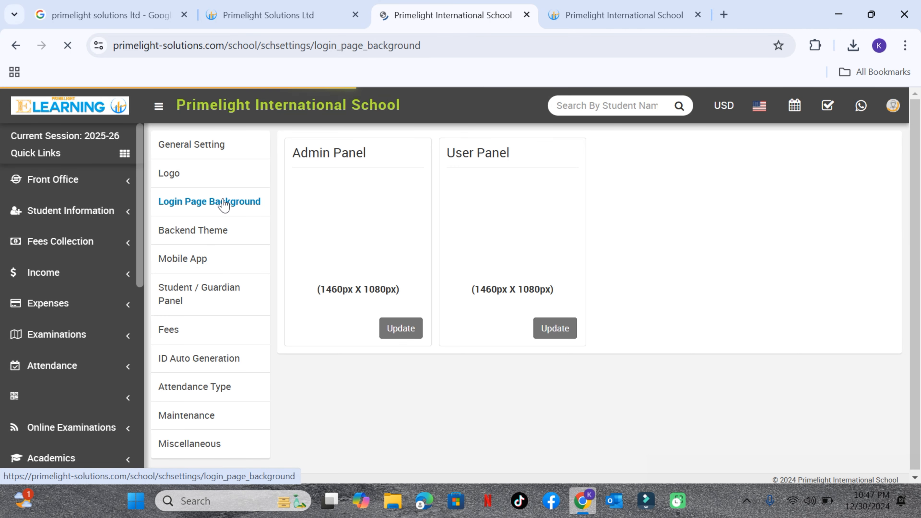
{"action": "left_click", "coordinate": [185, 257]}
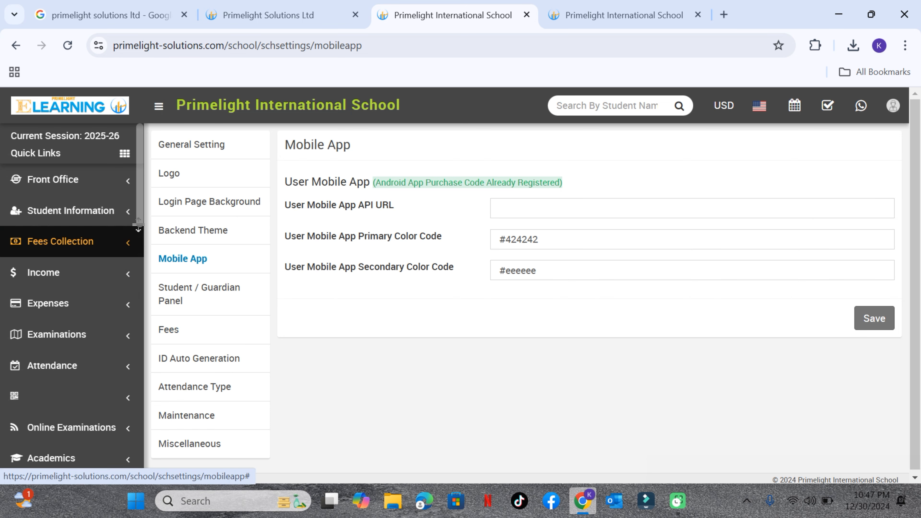
{"action": "scroll", "coordinate": [138, 227], "scroll_direction": "down", "scroll_amount": 1}
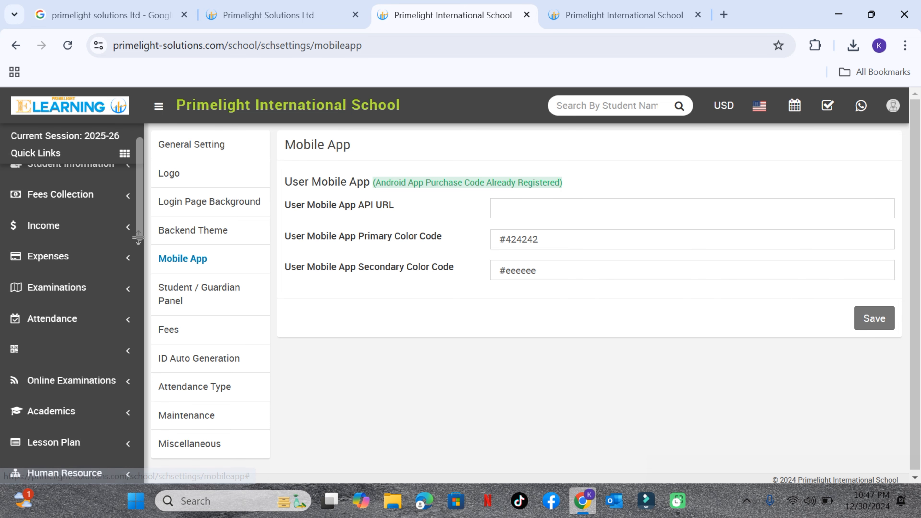
Go back to the Primelight Solutions website and review its solutions, About section and course offerings
{"action": "left_click", "coordinate": [253, 25]}
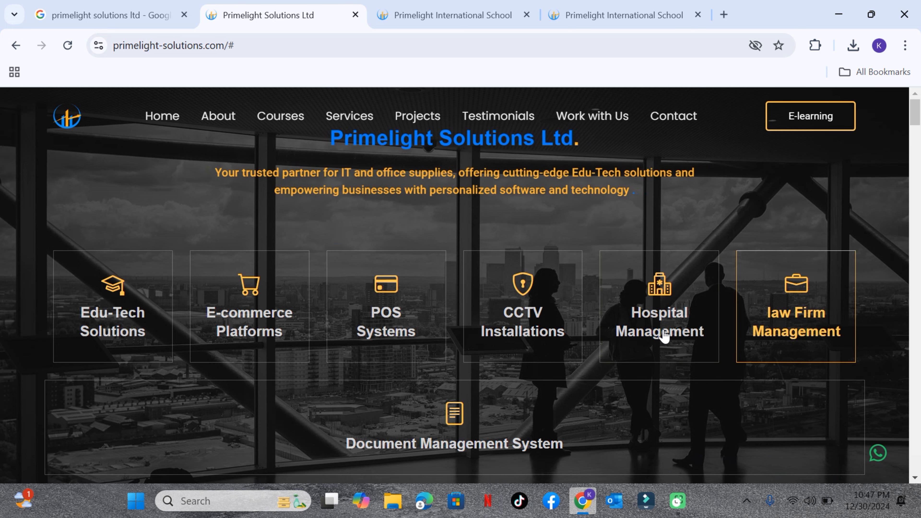
{"action": "scroll", "coordinate": [653, 337], "scroll_direction": "down", "scroll_amount": 3}
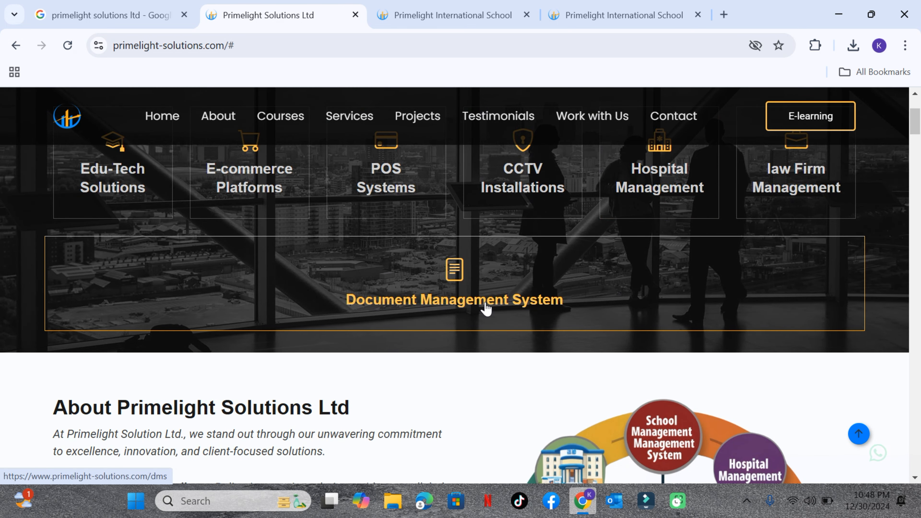
{"action": "scroll", "coordinate": [487, 308], "scroll_direction": "down", "scroll_amount": 10}
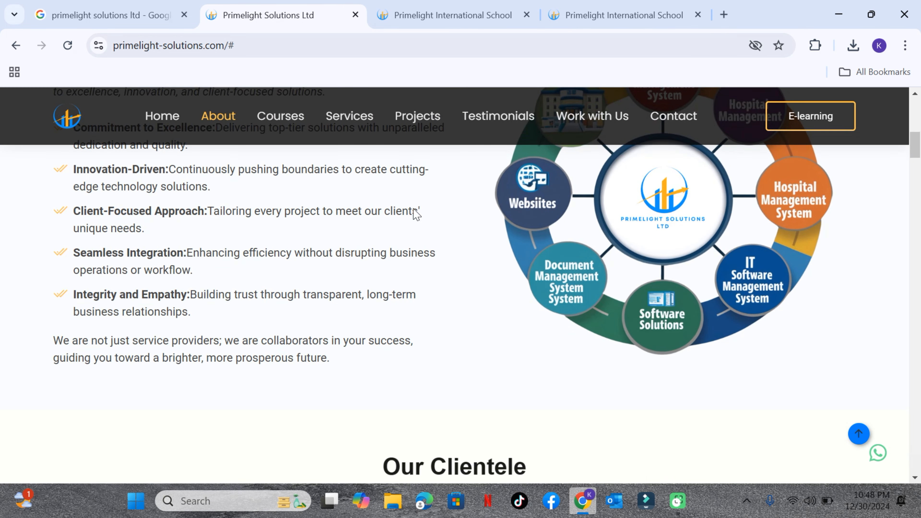
{"action": "scroll", "coordinate": [482, 254], "scroll_direction": "down", "scroll_amount": 17}
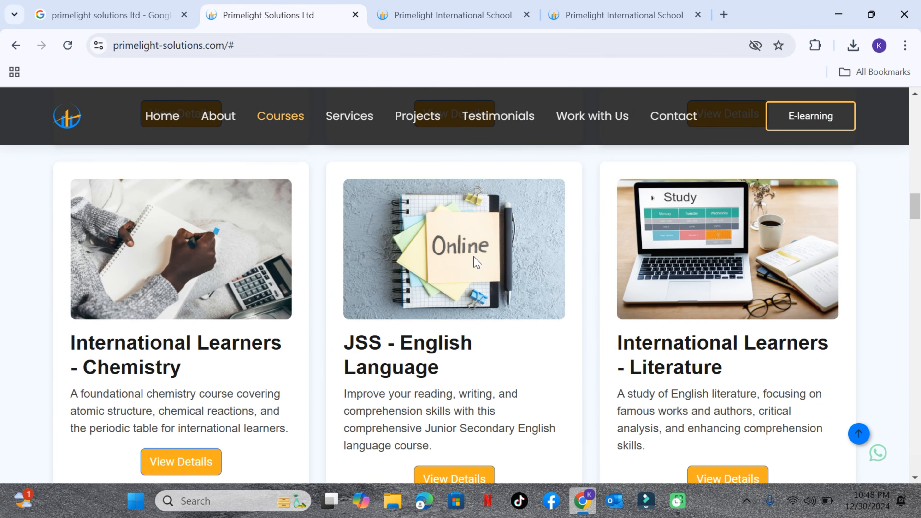
View the JSS - Mathematics course details and its enrollment form, then return to the website and close the details
{"action": "scroll", "coordinate": [474, 260], "scroll_direction": "up", "scroll_amount": 3}
{"action": "scroll", "coordinate": [474, 261], "scroll_direction": "up", "scroll_amount": 2}
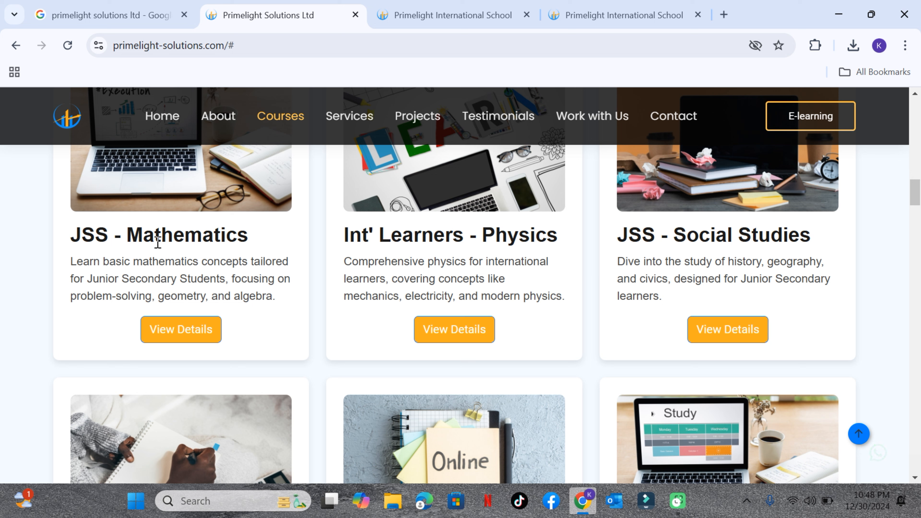
{"action": "left_click", "coordinate": [181, 329]}
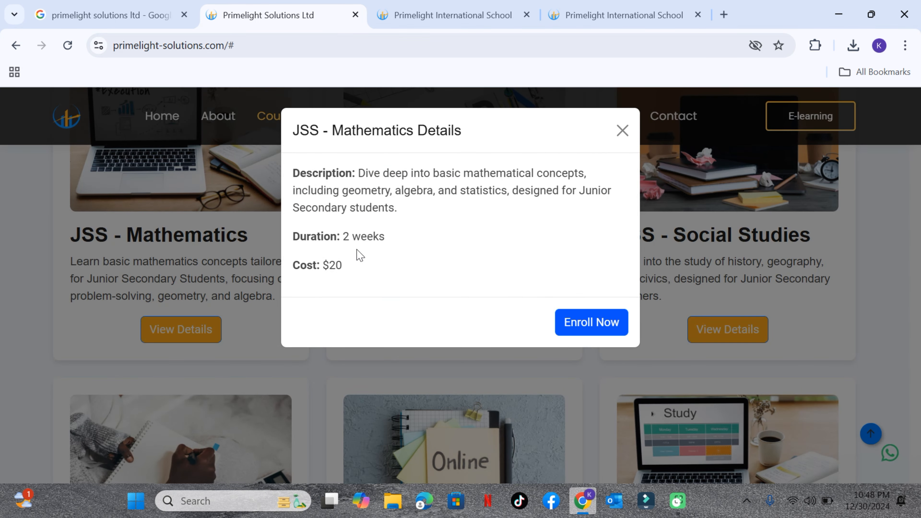
{"action": "left_click", "coordinate": [582, 323]}
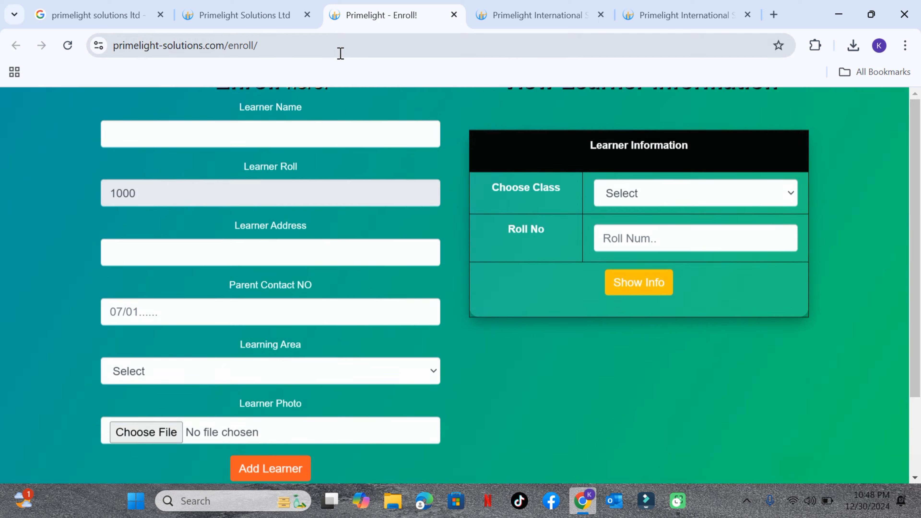
{"action": "left_click", "coordinate": [268, 25]}
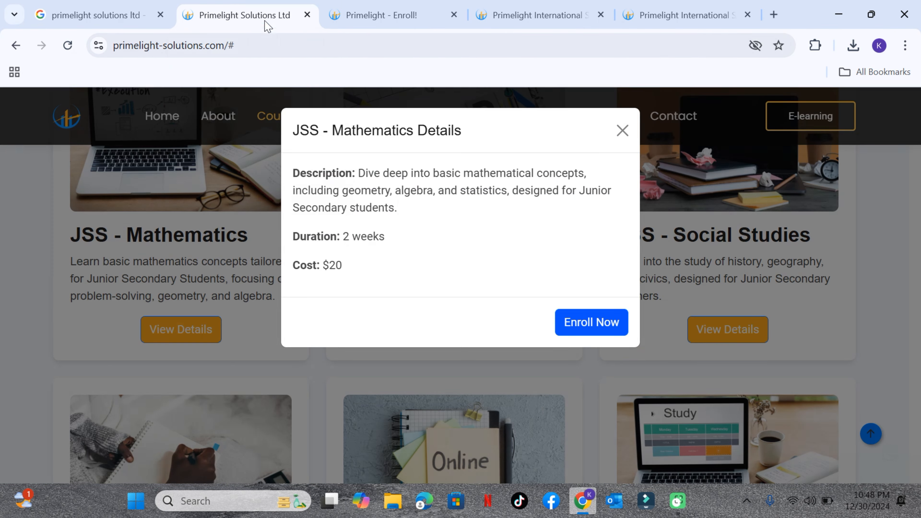
{"action": "left_click", "coordinate": [623, 130]}
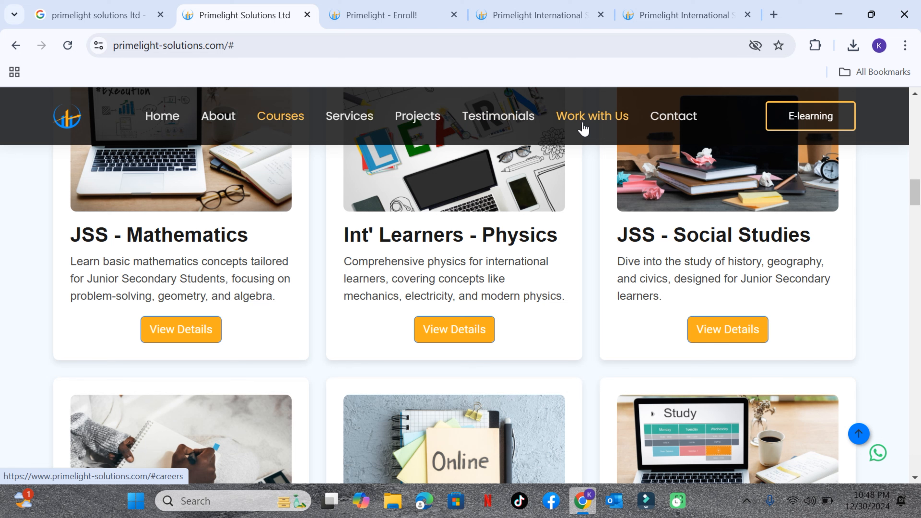
Go to the Work with Us section and look over the neighbouring testimonials, projects and inquiries sections
{"action": "left_click", "coordinate": [582, 124]}
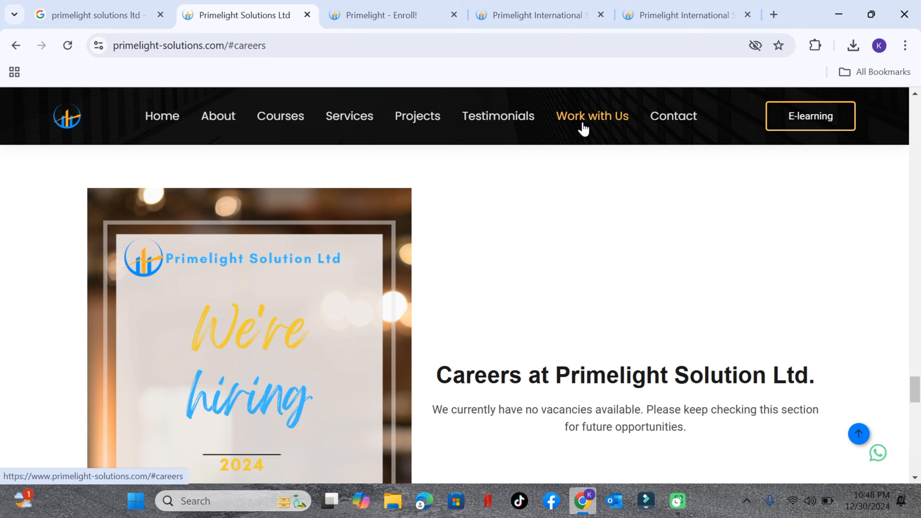
{"action": "scroll", "coordinate": [631, 215], "scroll_direction": "down", "scroll_amount": 10}
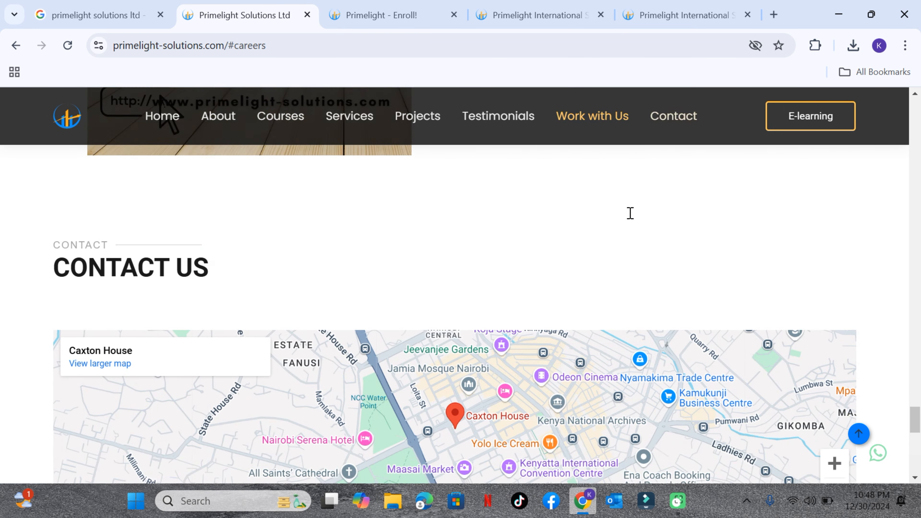
{"action": "scroll", "coordinate": [629, 216], "scroll_direction": "up", "scroll_amount": 15}
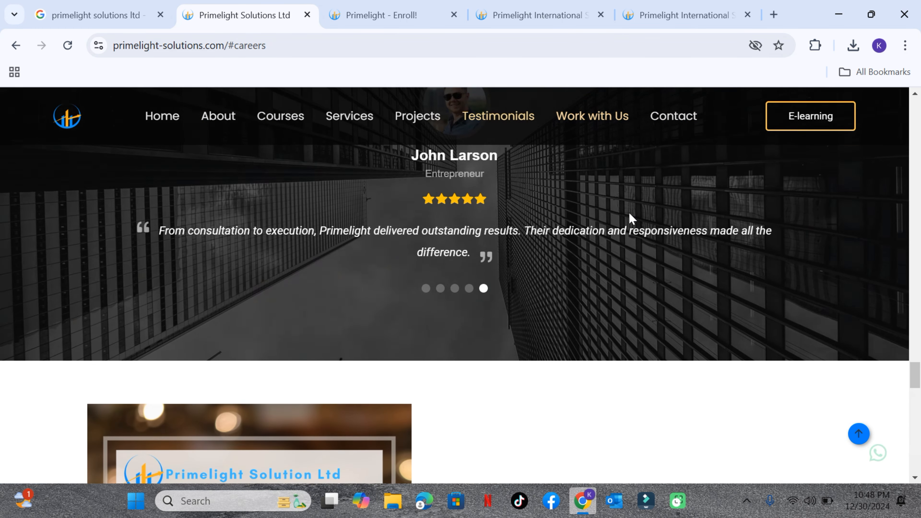
{"action": "scroll", "coordinate": [629, 214], "scroll_direction": "up", "scroll_amount": 15}
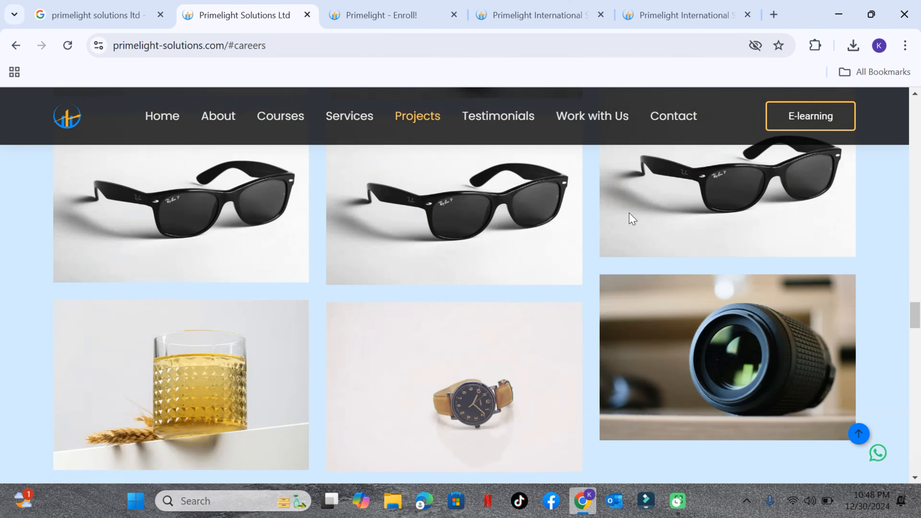
{"action": "scroll", "coordinate": [631, 216], "scroll_direction": "up", "scroll_amount": 10}
{"action": "scroll", "coordinate": [631, 213], "scroll_direction": "down", "scroll_amount": 3}
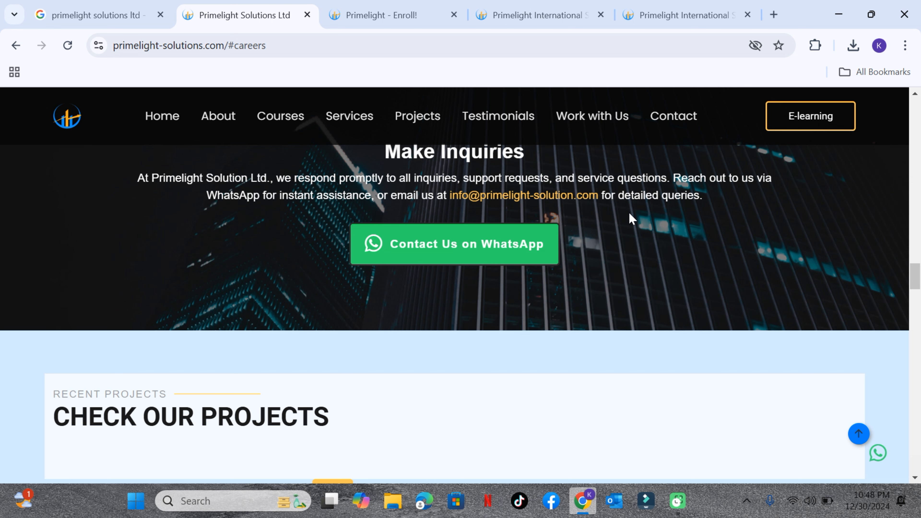
Go to the Contact section and view the office map, address, phone and e-mail details
{"action": "left_click", "coordinate": [669, 110]}
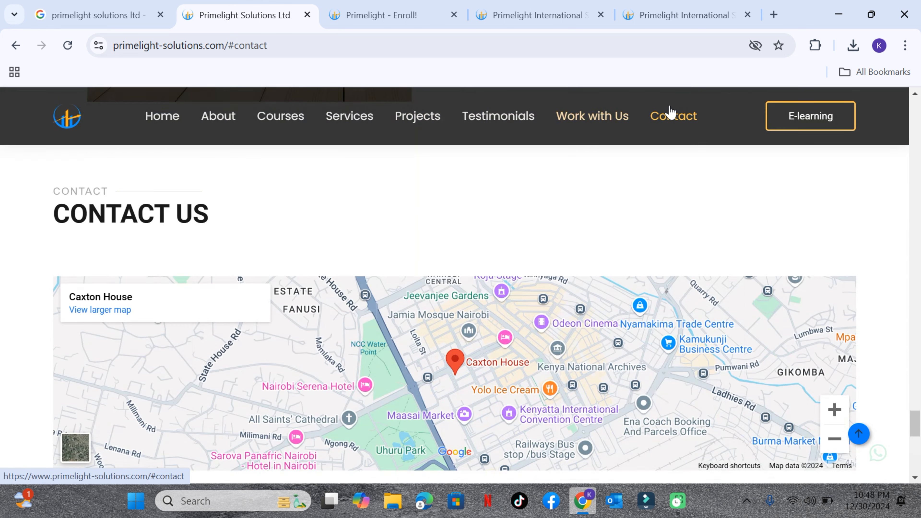
{"action": "scroll", "coordinate": [561, 204], "scroll_direction": "down", "scroll_amount": 8}
{"action": "scroll", "coordinate": [562, 208], "scroll_direction": "up", "scroll_amount": 3}
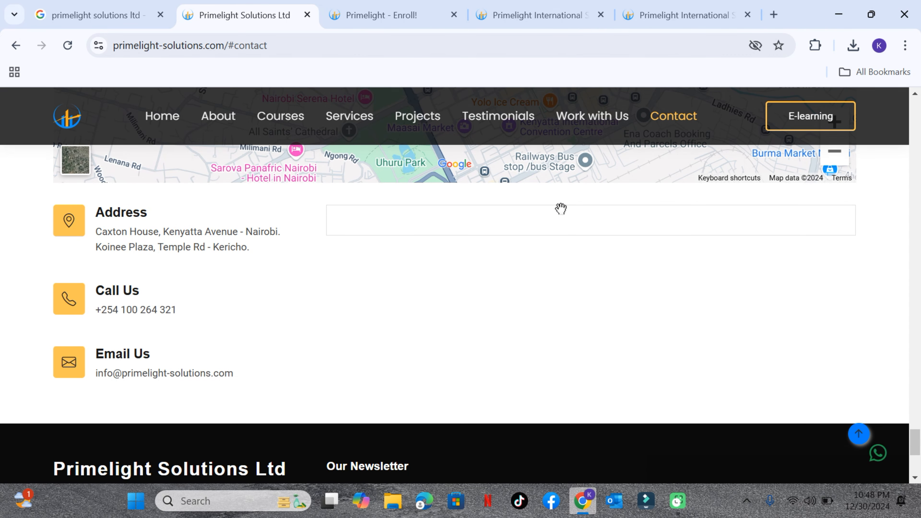